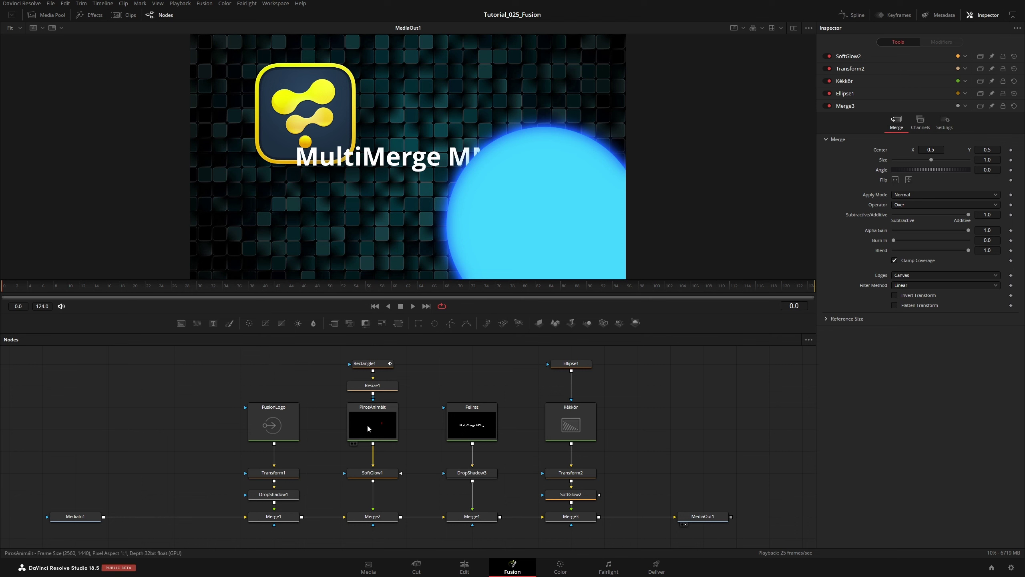
- Stop the comp's playback
{"action": "mouse_move", "coordinate": [471, 421]}
{"action": "mouse_move", "coordinate": [575, 421]}
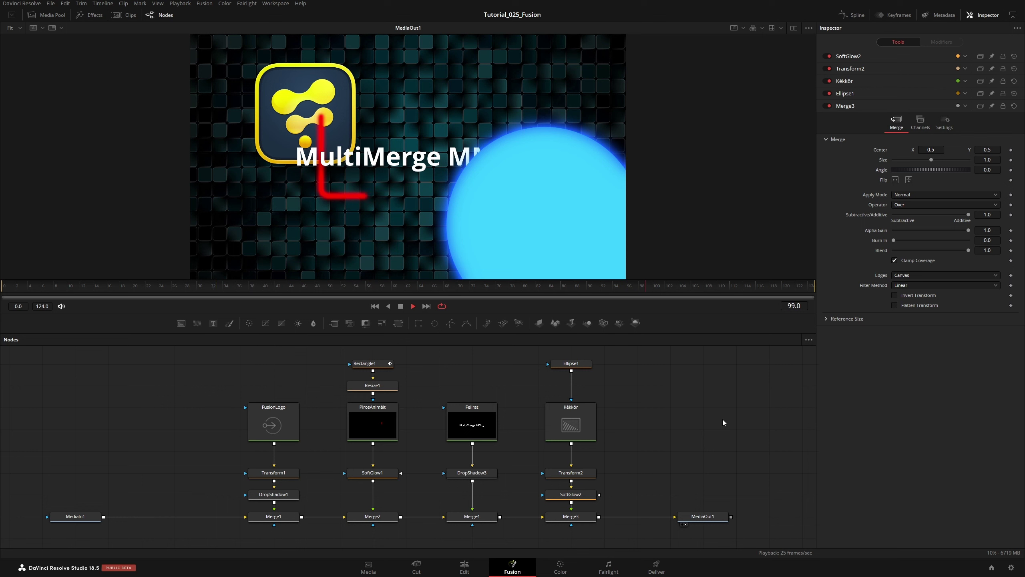
{"action": "key", "text": "space"}
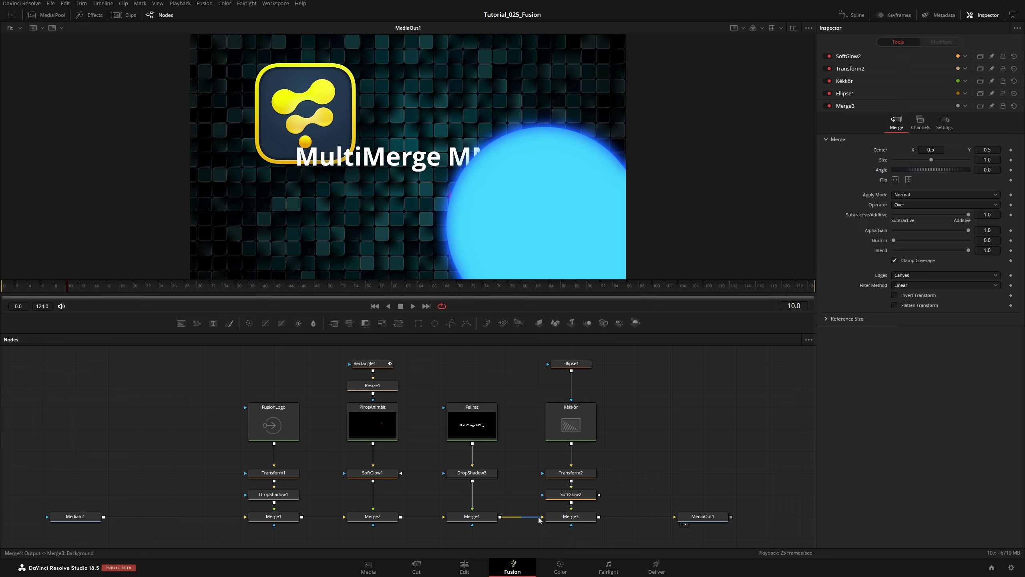
- Pull the Kékkör branch out of the merge line and shift the Felirat branch right
{"action": "left_click_drag", "start_coordinate": [537, 537], "coordinate": [607, 352]}
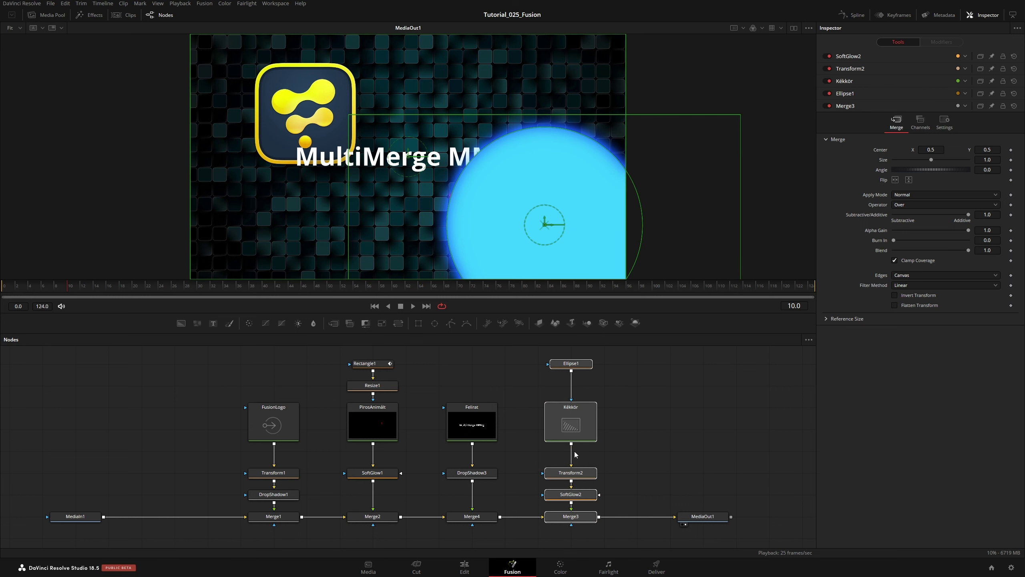
{"action": "mouse_move", "coordinate": [571, 521]}
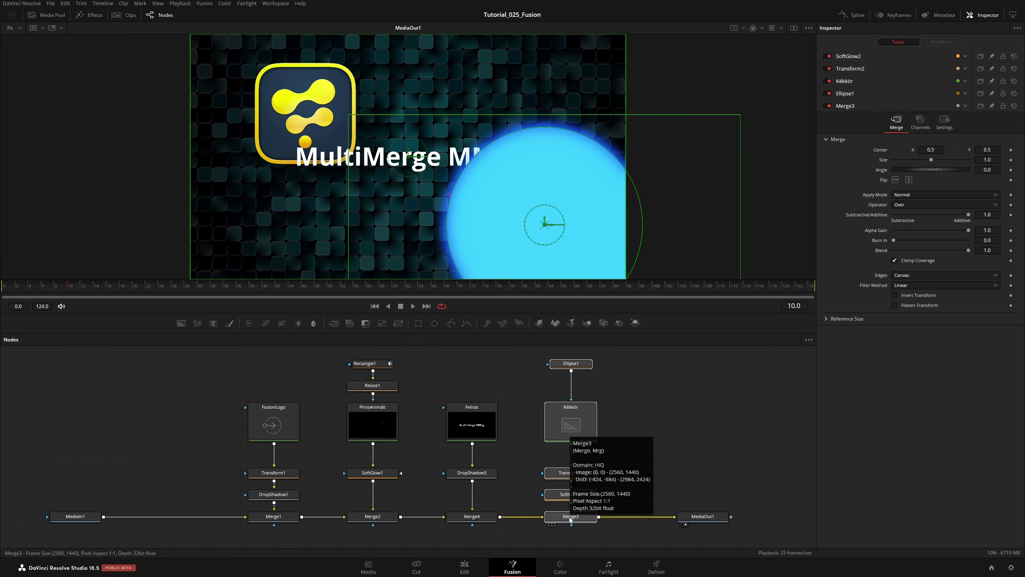
{"action": "left_click_drag", "start_coordinate": [570, 521], "coordinate": [600, 493]}
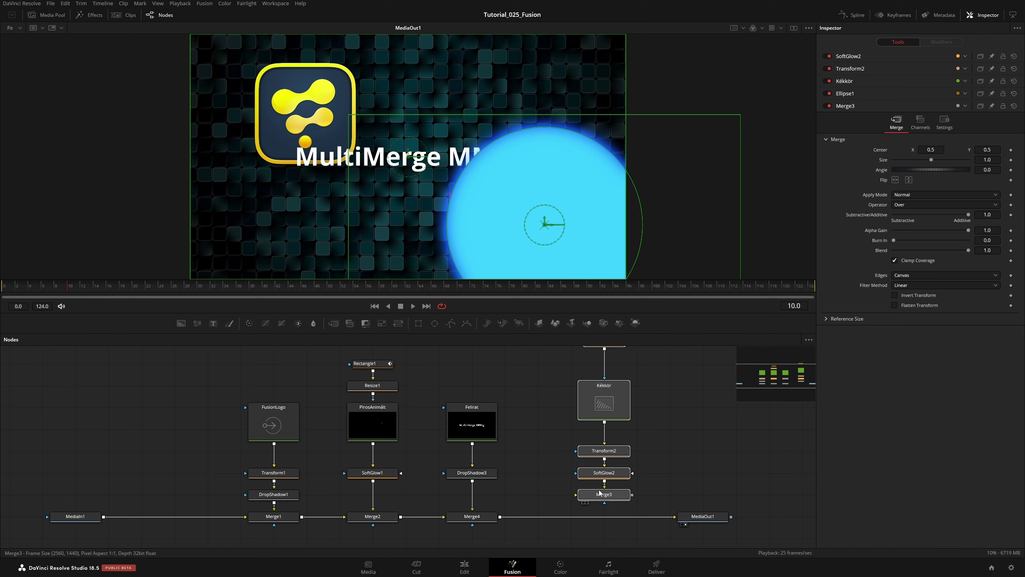
{"action": "left_click_drag", "start_coordinate": [436, 537], "coordinate": [519, 378]}
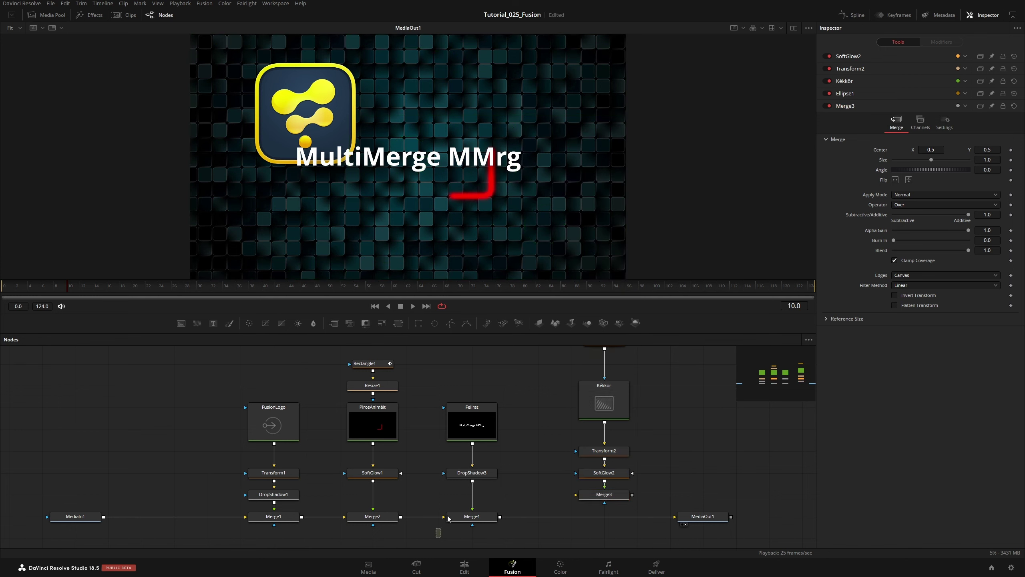
{"action": "left_click_drag", "start_coordinate": [503, 520], "coordinate": [569, 520]}
- Drop Merge3 between Merge2 and Merge4, then play the comp to check the new order
{"action": "left_click_drag", "start_coordinate": [668, 497], "coordinate": [602, 344]}
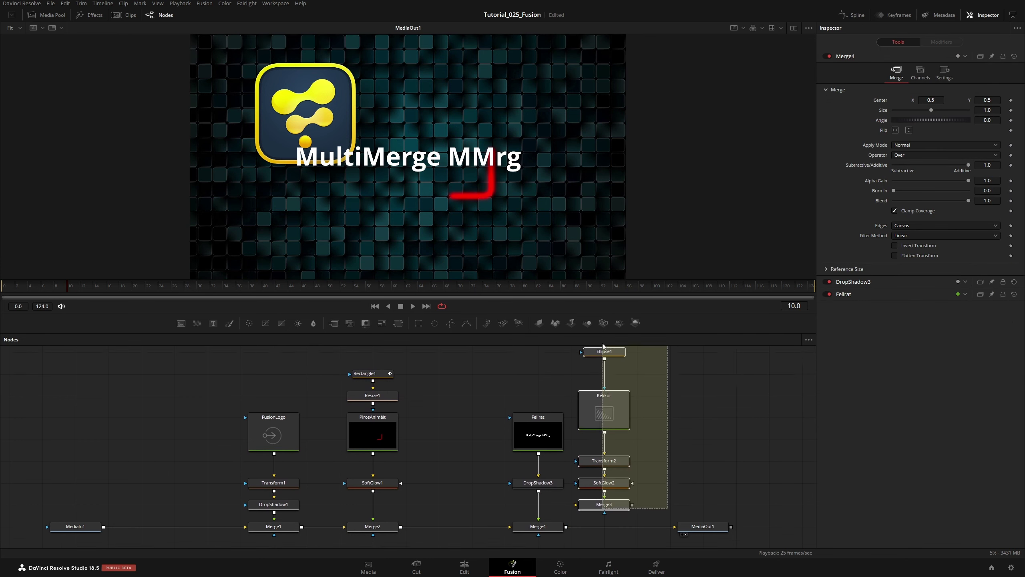
{"action": "left_click_drag", "start_coordinate": [601, 412], "coordinate": [469, 412]}
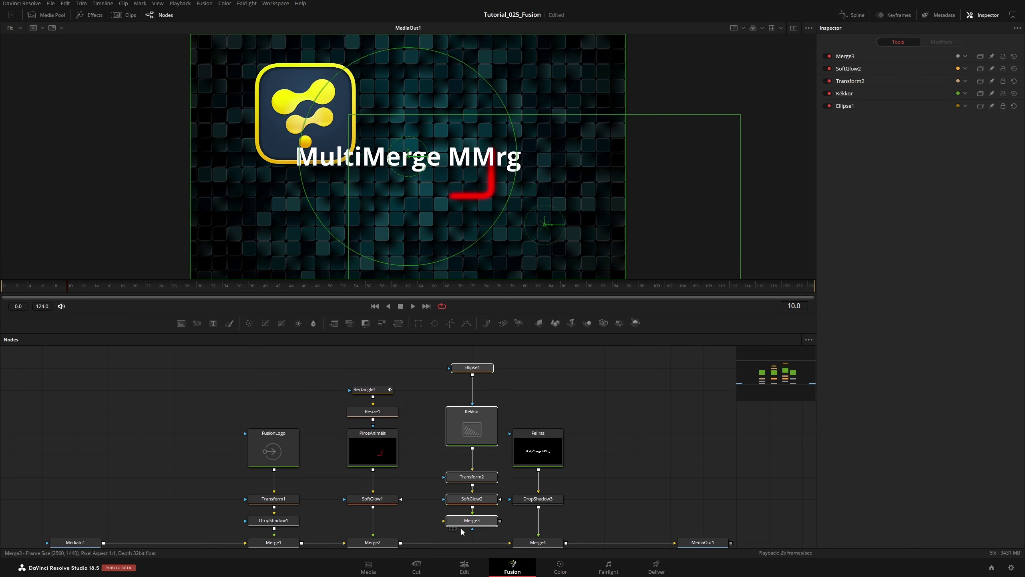
{"action": "left_click_drag", "start_coordinate": [468, 524], "coordinate": [467, 546]}
{"action": "key", "text": "space"}
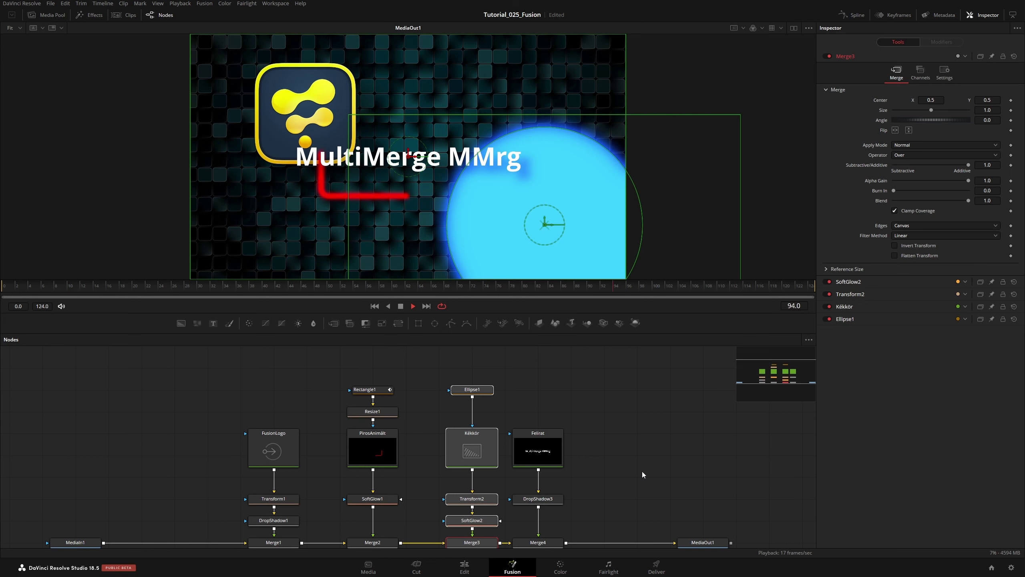
{"action": "key", "text": "space"}
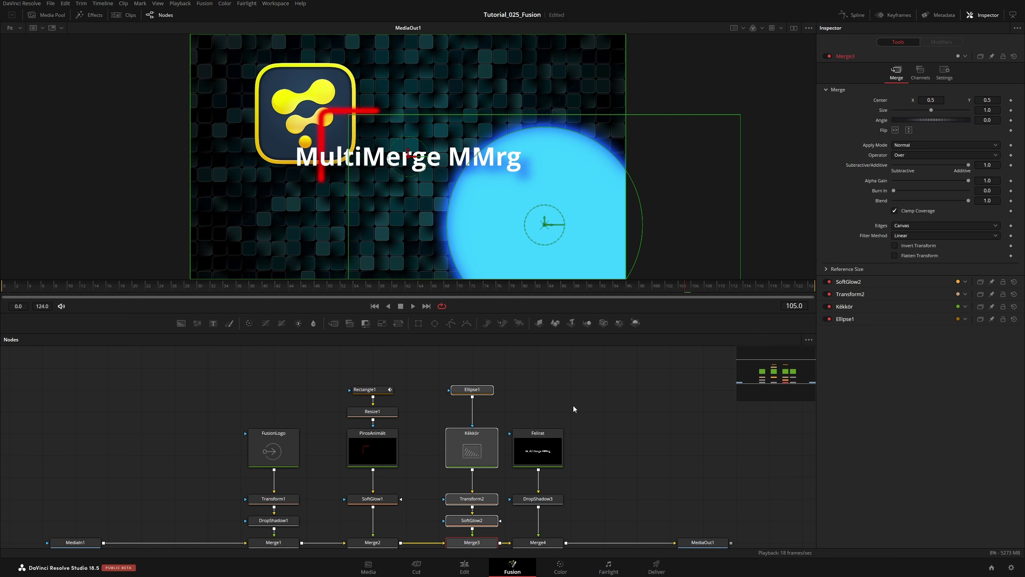
{"action": "scroll", "coordinate": [570, 411], "scroll_direction": "down", "scroll_amount": 2}
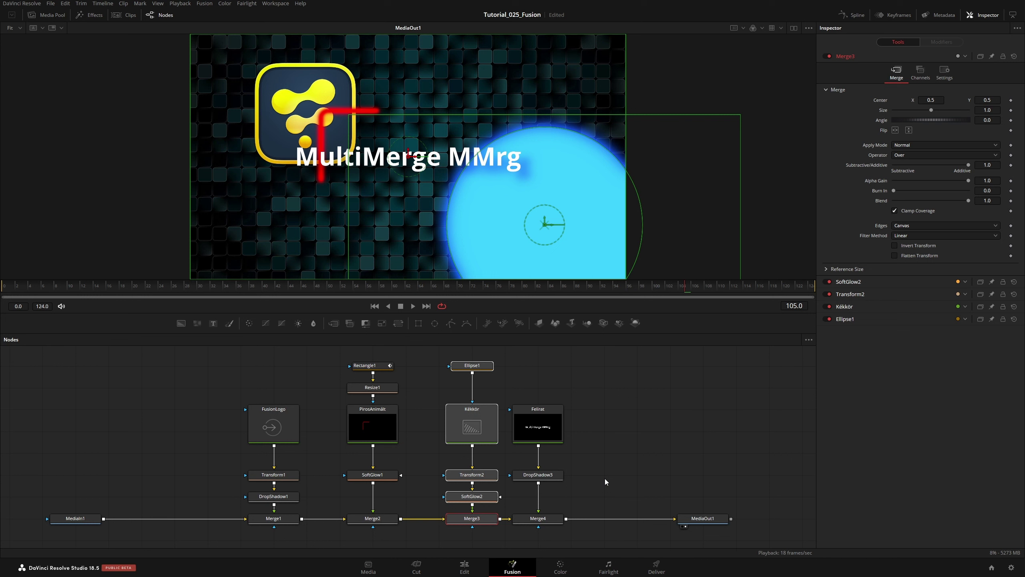
- Delete the four Merge nodes, Merge1 through Merge4
{"action": "left_click", "coordinate": [270, 520]}
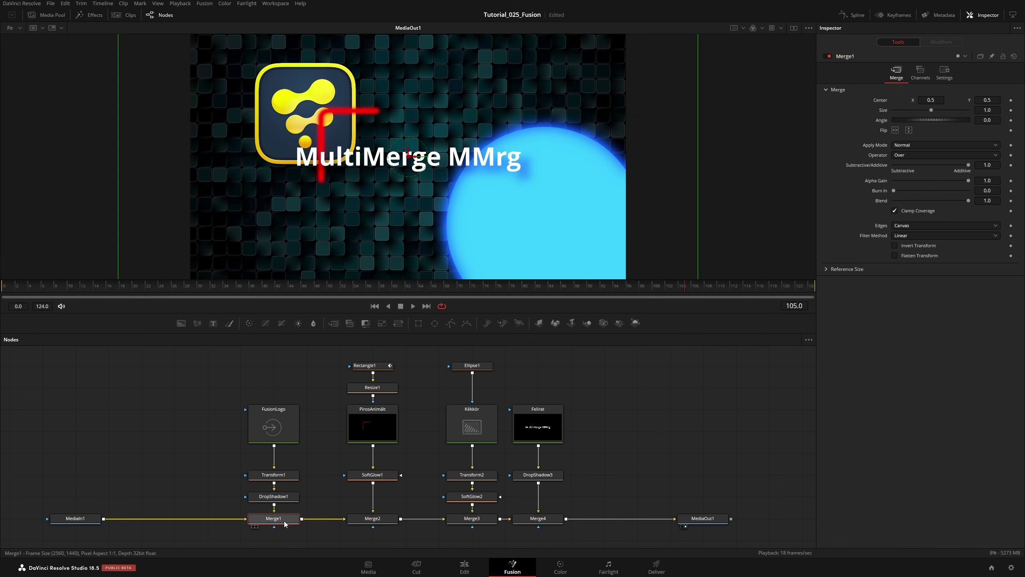
{"action": "key", "text": "Delete"}
{"action": "left_click", "coordinate": [373, 518]}
{"action": "key", "text": "Delete"}
{"action": "left_click", "coordinate": [466, 520]}
{"action": "key", "text": "Delete"}
{"action": "left_click", "coordinate": [538, 518]}
{"action": "key", "text": "Delete"}
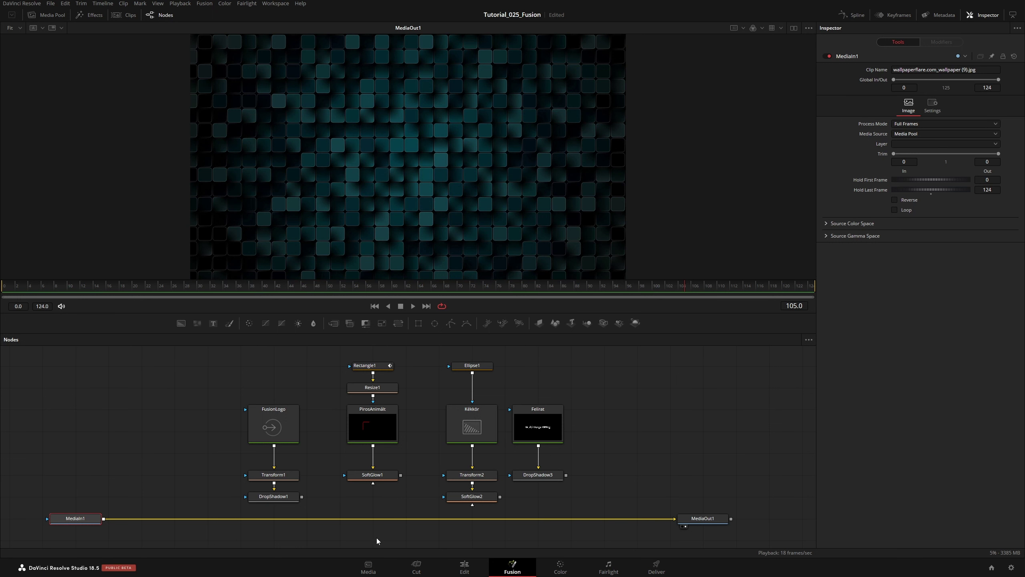
{"action": "left_click", "coordinate": [382, 533]}
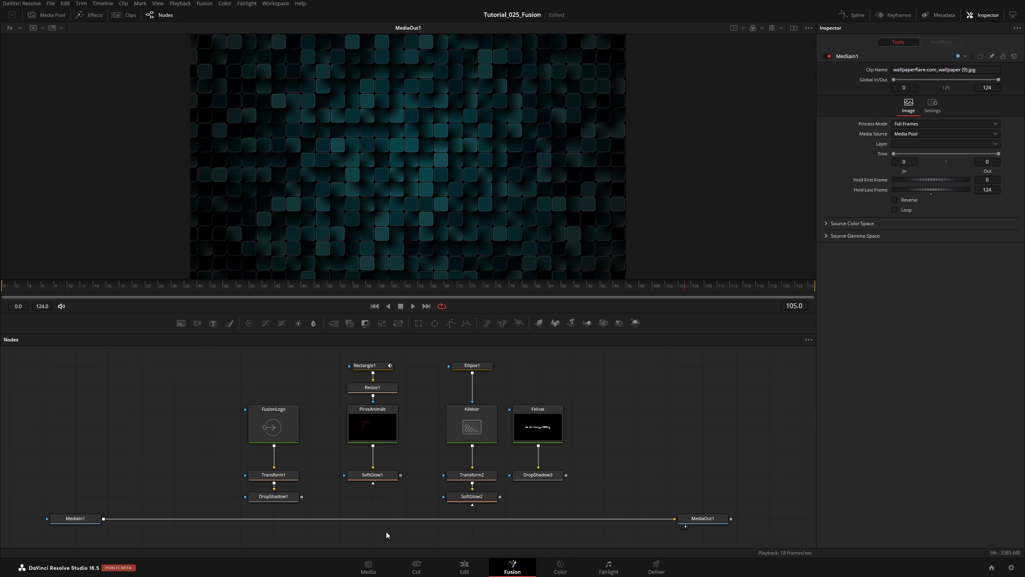
- Add a MultiMerge node and insert it between MediaIn1 and MediaOut1
{"action": "key", "text": "shift+space"}
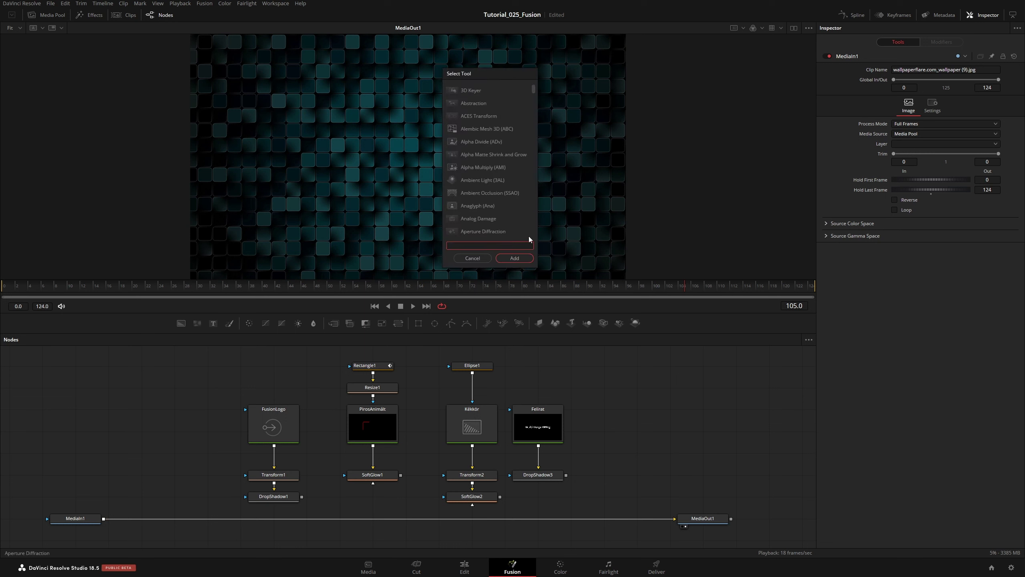
{"action": "type", "text": "multime"}
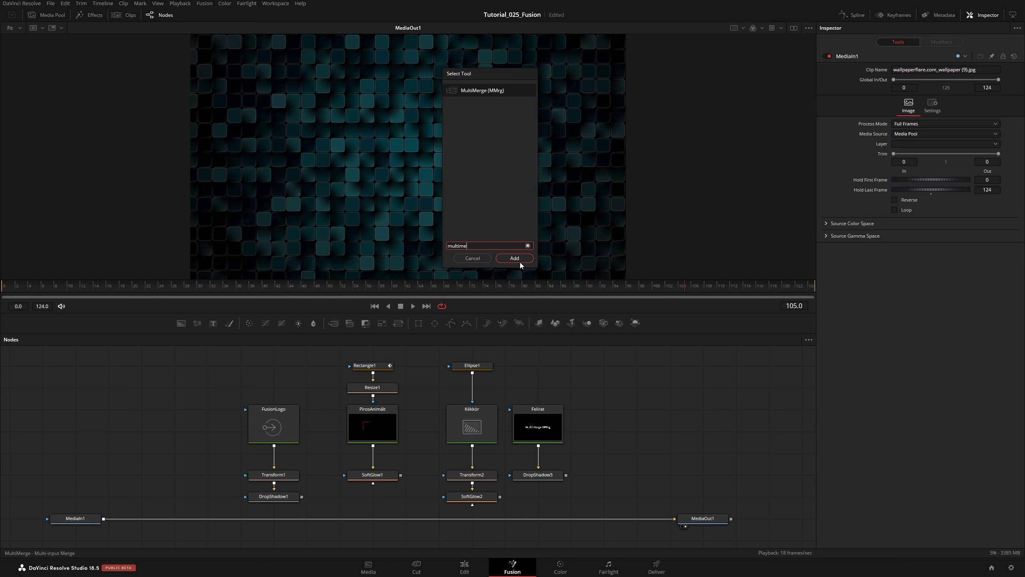
{"action": "left_click", "coordinate": [519, 260]}
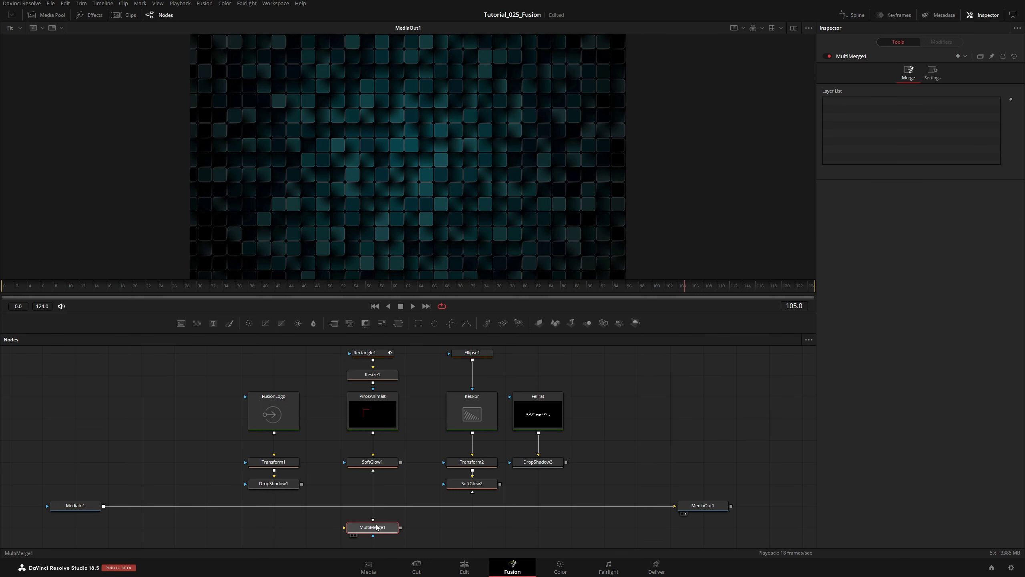
{"action": "left_click_drag", "start_coordinate": [376, 527], "coordinate": [401, 508]}
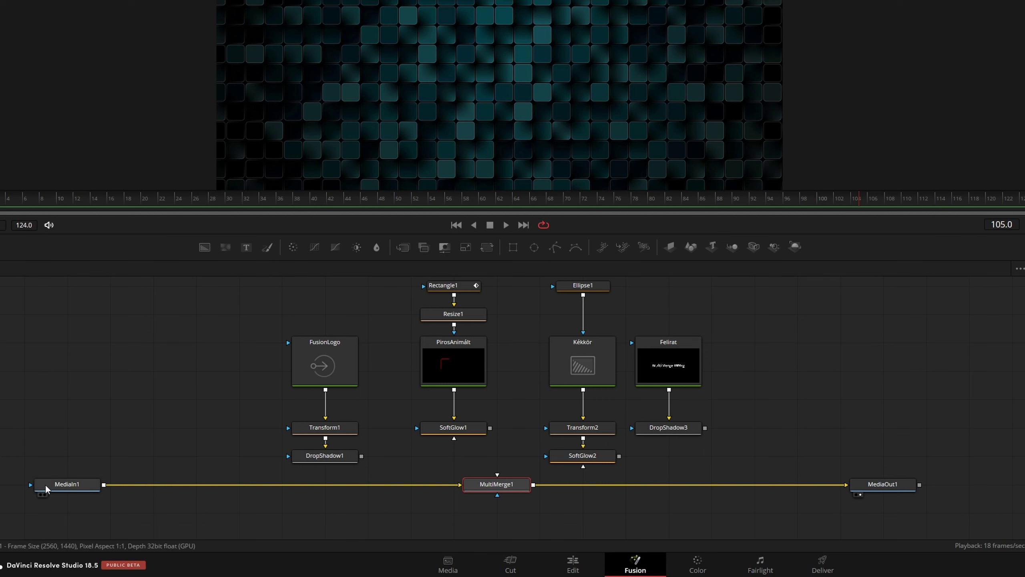
{"action": "mouse_move", "coordinate": [67, 486]}
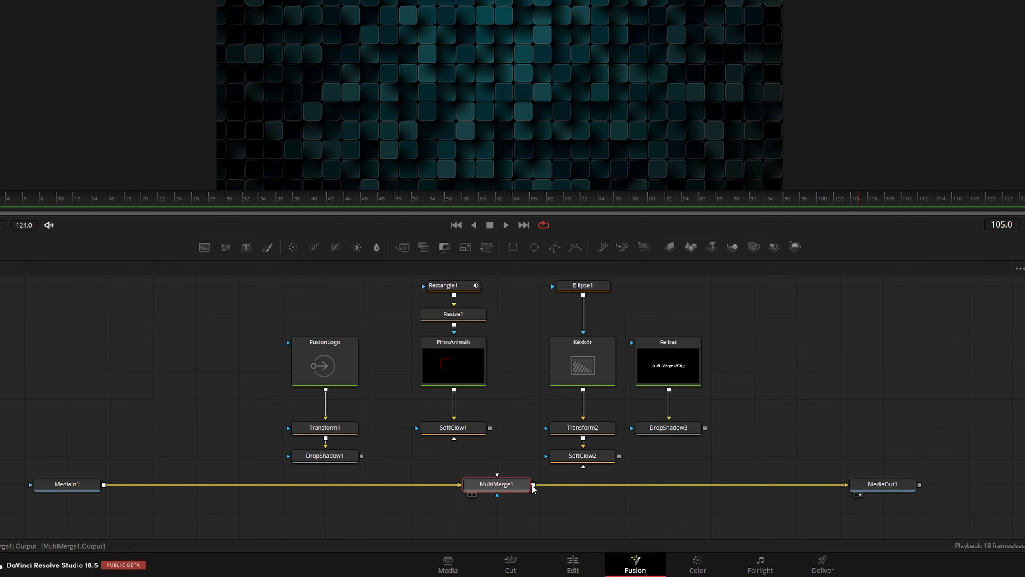
- Connect DropShadow1, SoftGlow1, SoftGlow2 and DropShadow3 to MultiMerge1 as layers
{"action": "left_click_drag", "start_coordinate": [361, 456], "coordinate": [489, 485]}
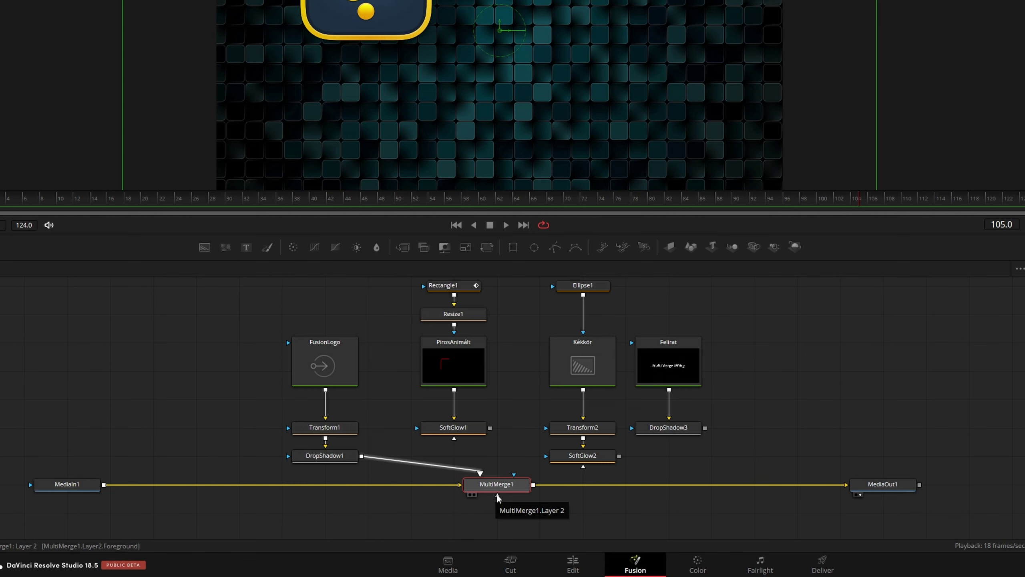
{"action": "left_click_drag", "start_coordinate": [490, 427], "coordinate": [504, 483]}
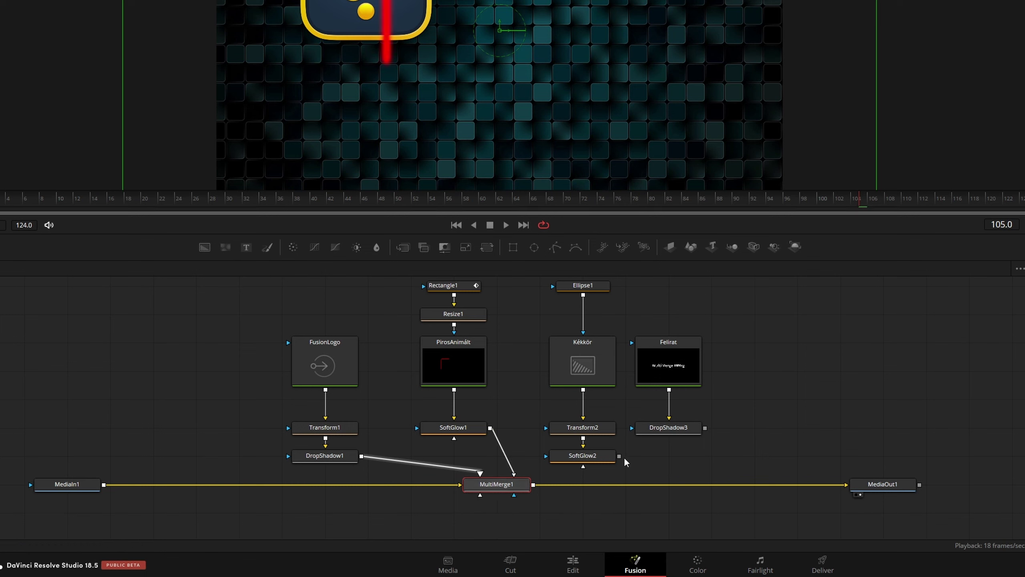
{"action": "left_click_drag", "start_coordinate": [618, 455], "coordinate": [513, 484]}
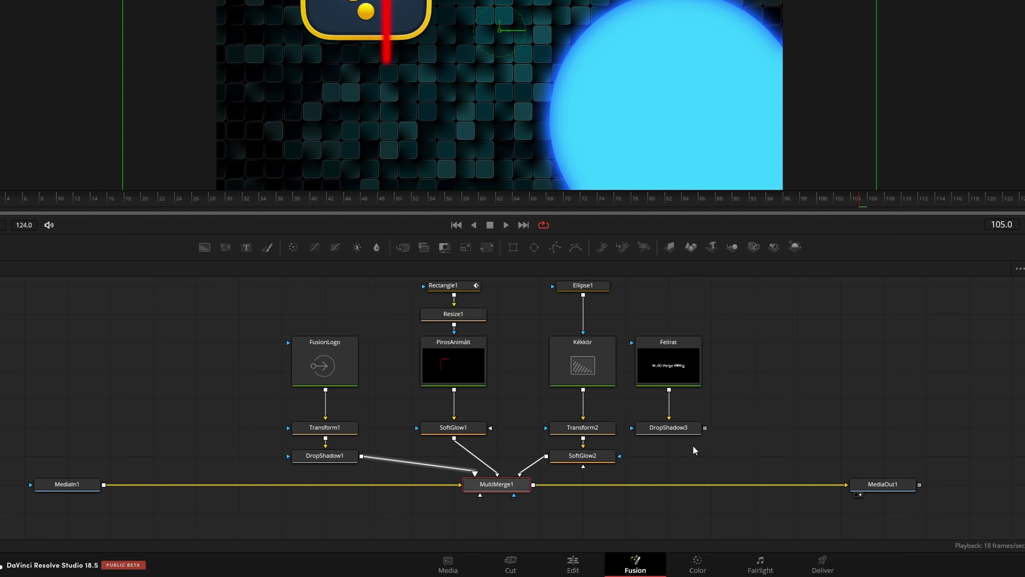
{"action": "left_click_drag", "start_coordinate": [706, 427], "coordinate": [505, 483]}
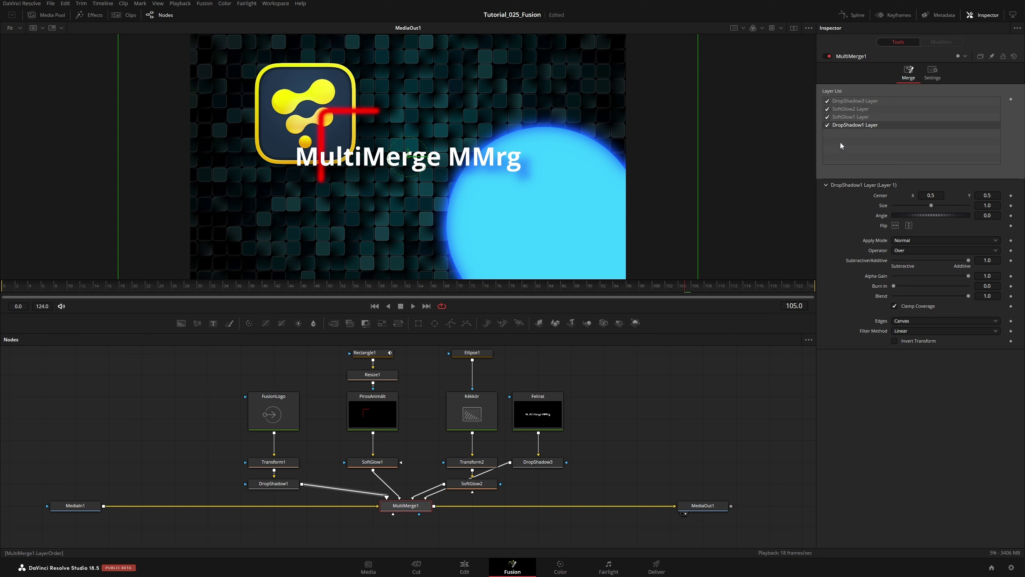
- Rename the DropShadow1 layer to 'FusionLogo' and rename the SoftGlow1 layer to match its source
{"action": "right_click", "coordinate": [856, 125]}
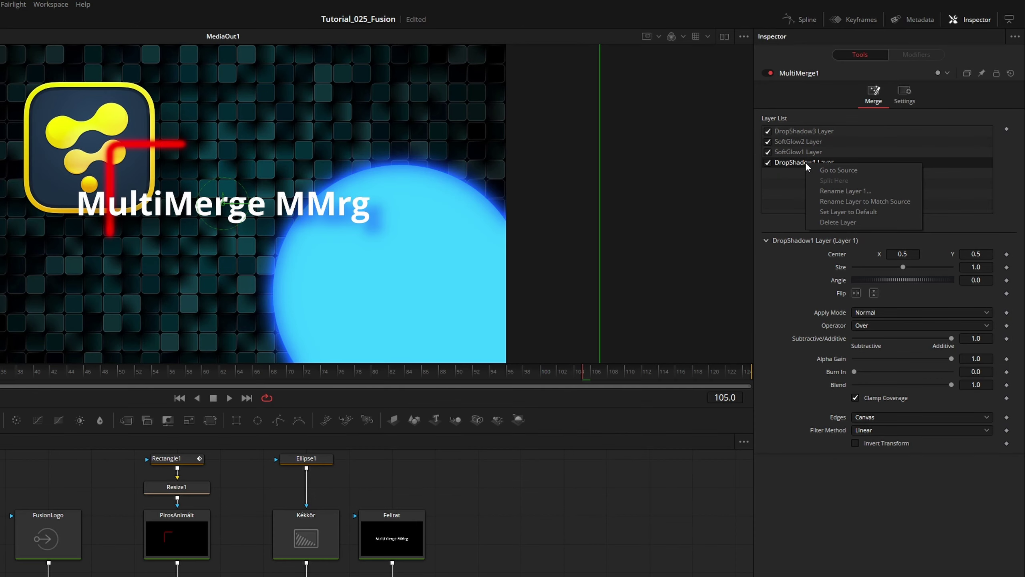
{"action": "left_click", "coordinate": [829, 192]}
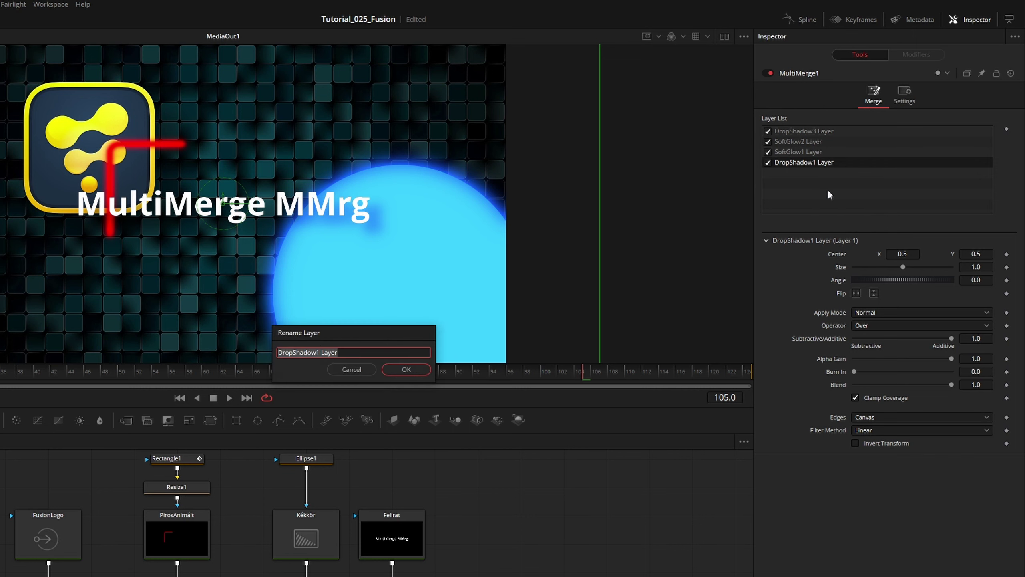
{"action": "type", "text": "FusionLogo"}
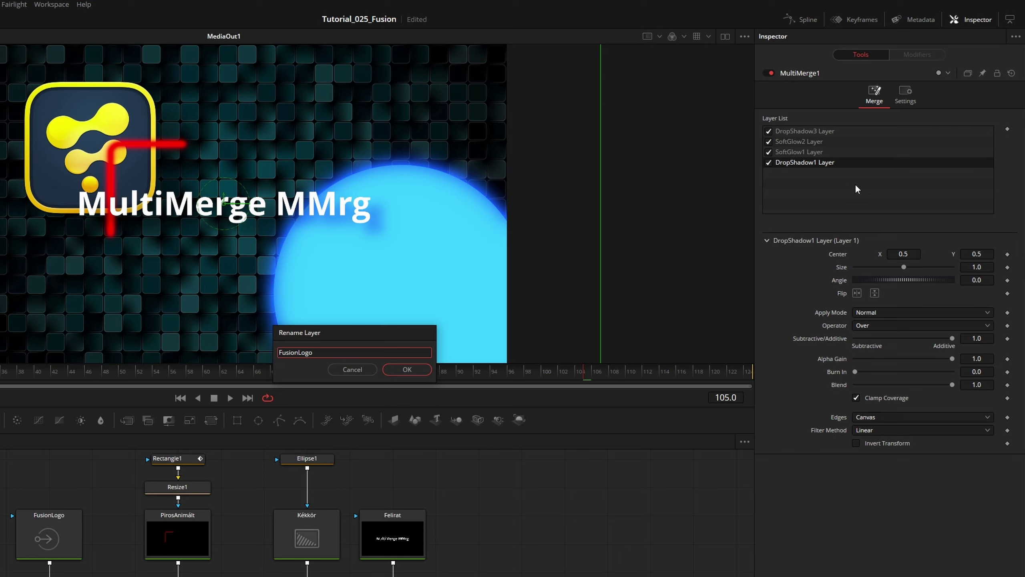
{"action": "left_click", "coordinate": [407, 369]}
{"action": "left_click", "coordinate": [855, 116]}
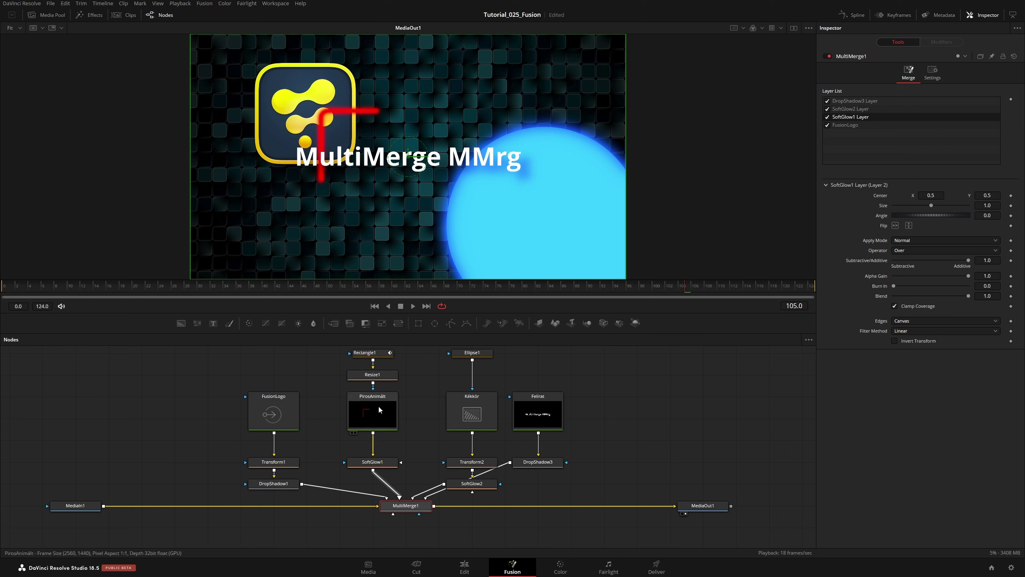
{"action": "right_click", "coordinate": [872, 117]}
{"action": "left_click", "coordinate": [892, 141]}
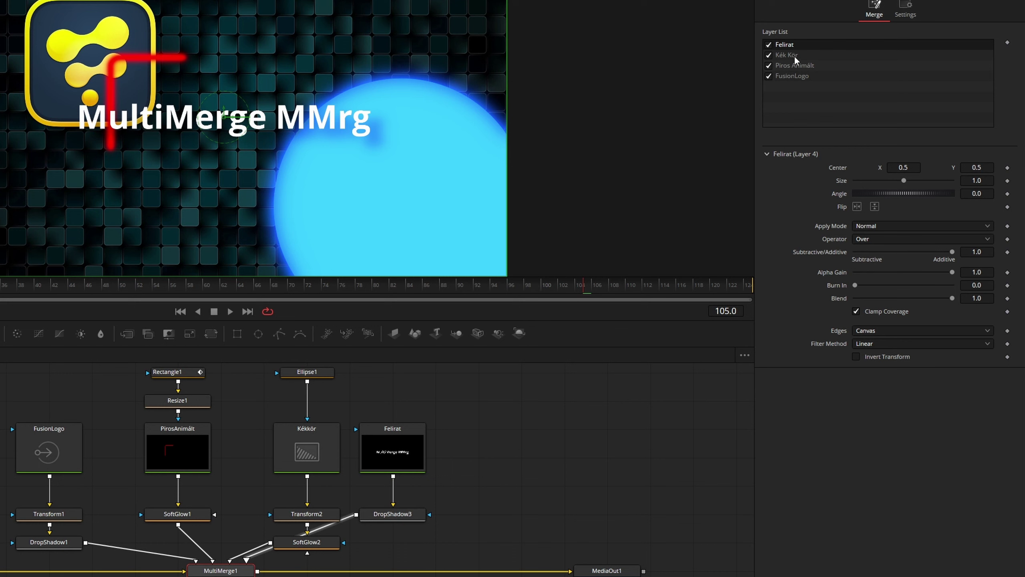
- Move Kék Kör below Piros Animált in the Layer List, then return to frame 0
{"action": "left_click_drag", "start_coordinate": [793, 56], "coordinate": [797, 42]}
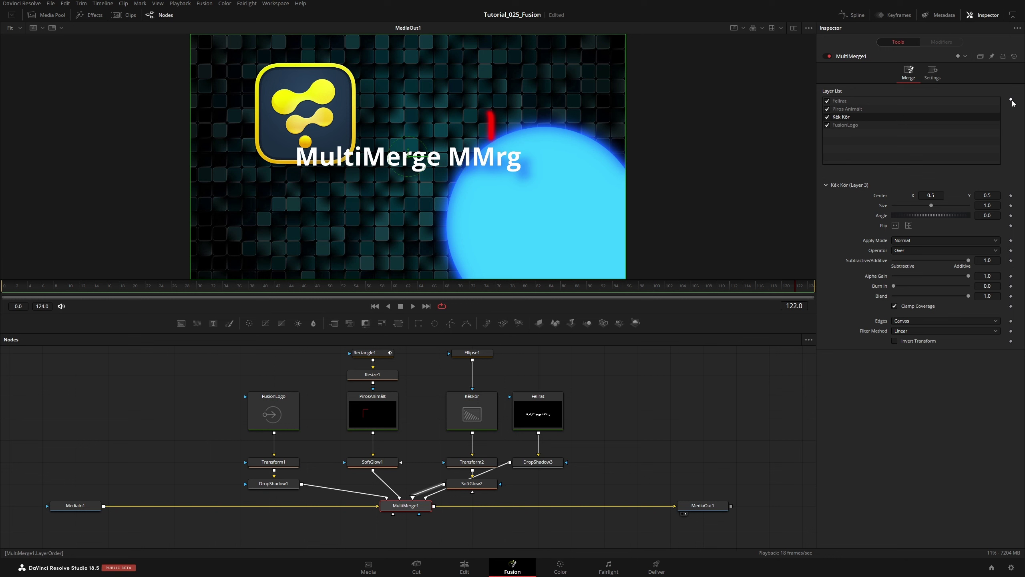
{"action": "left_click_drag", "start_coordinate": [794, 287], "coordinate": [453, 287]}
{"action": "key", "text": "Home"}
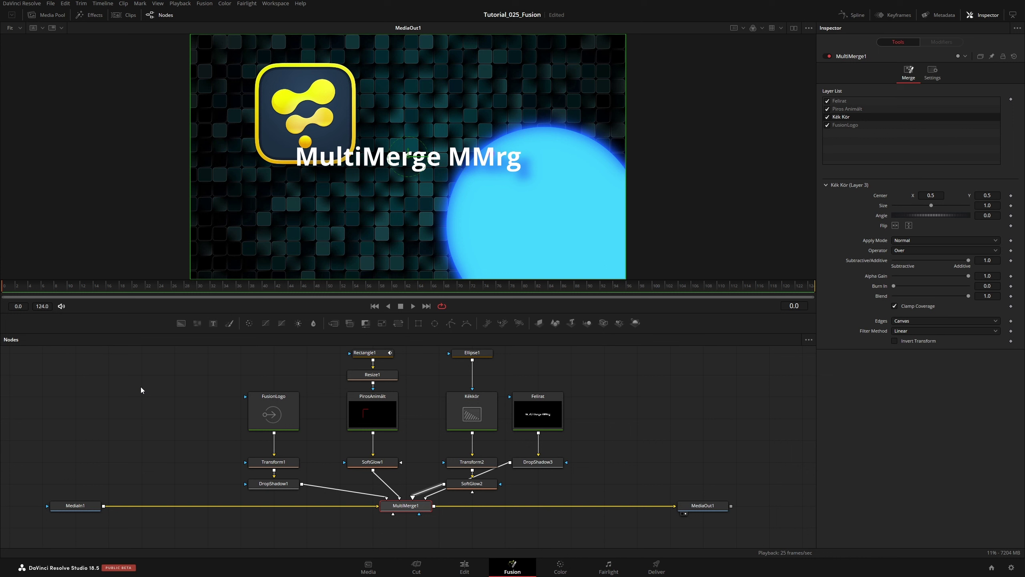
{"action": "key", "text": "space"}
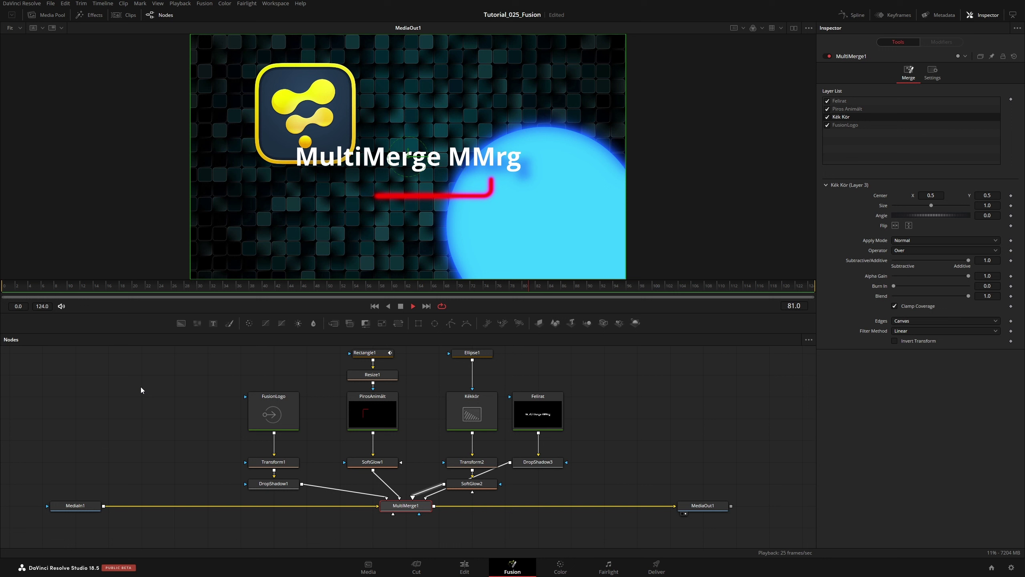
{"action": "key", "text": "space"}
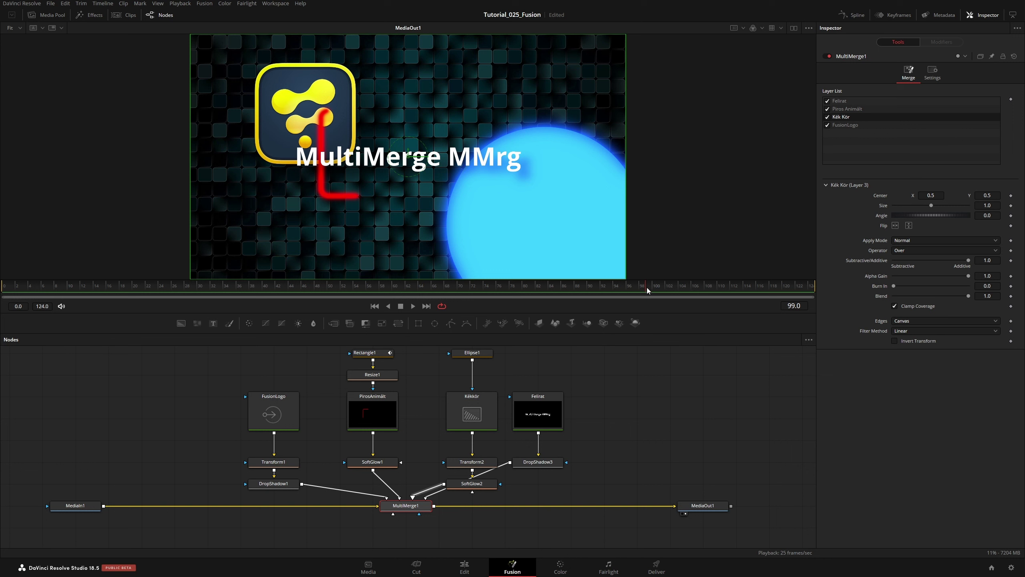
{"action": "mouse_move", "coordinate": [641, 288]}
{"action": "left_mouse_down"}
{"action": "mouse_move", "coordinate": [46, 306]}
{"action": "mouse_move", "coordinate": [402, 297]}
{"action": "left_mouse_up"}
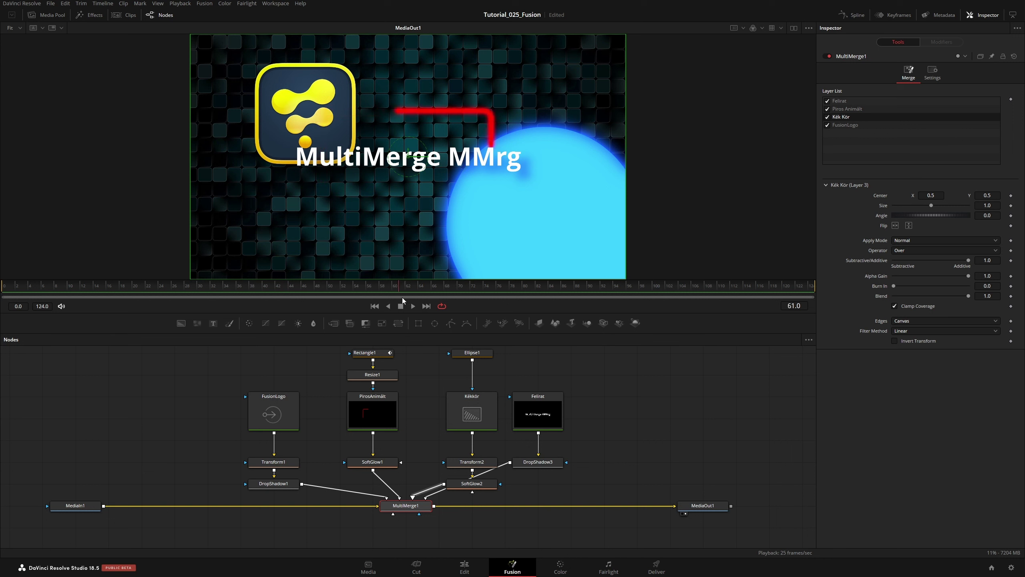
{"action": "mouse_move", "coordinate": [404, 297]}
{"action": "left_mouse_down"}
{"action": "mouse_move", "coordinate": [429, 296]}
{"action": "mouse_move", "coordinate": [405, 297]}
{"action": "left_mouse_up"}
- Keyframe the layer order at frame 60, move Felirat below Piros Animált at frame 61, and play
{"action": "left_click_drag", "start_coordinate": [402, 297], "coordinate": [397, 297]}
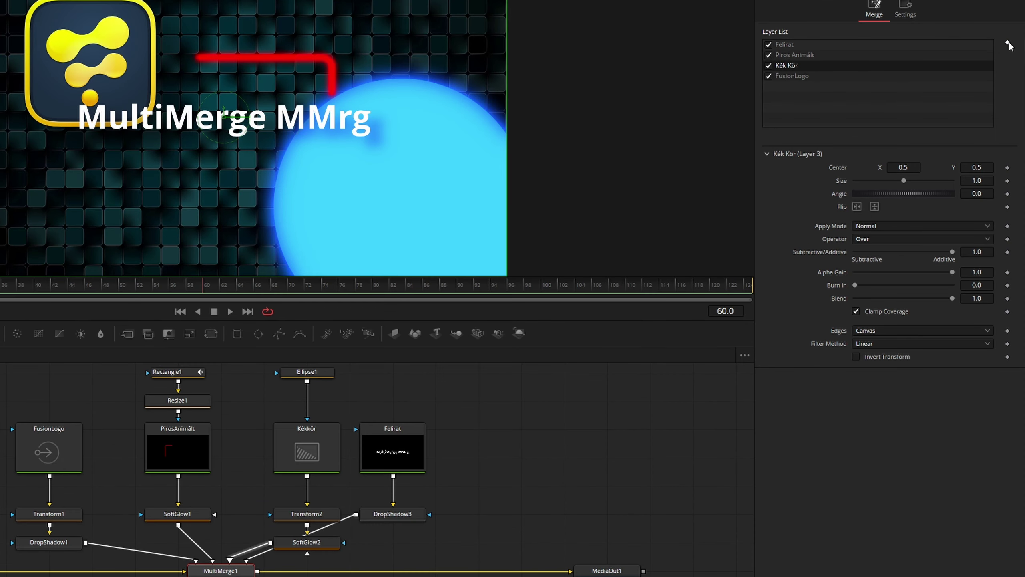
{"action": "left_click", "coordinate": [1007, 42]}
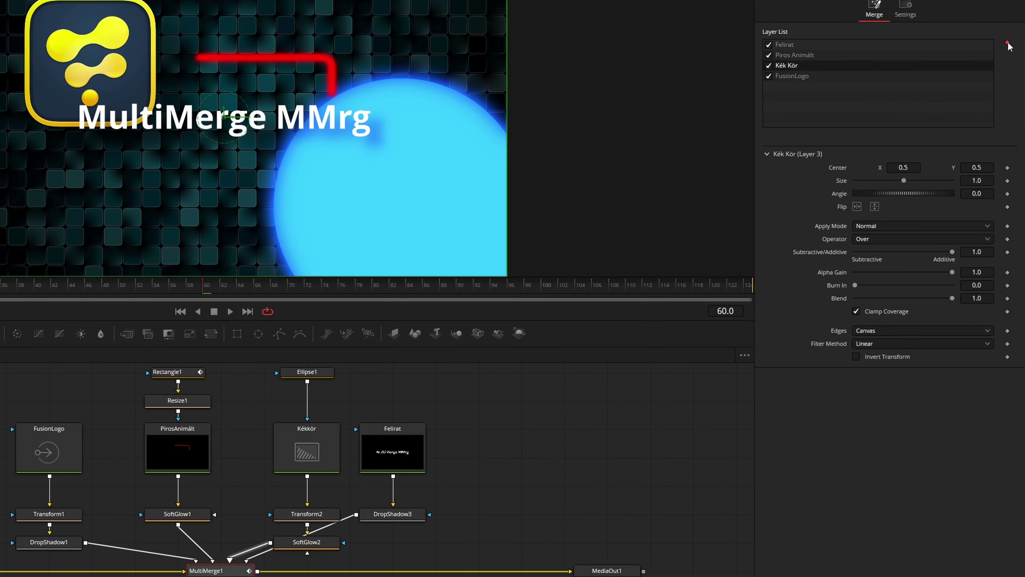
{"action": "left_click", "coordinate": [204, 292]}
{"action": "left_click_drag", "start_coordinate": [794, 48], "coordinate": [794, 60]}
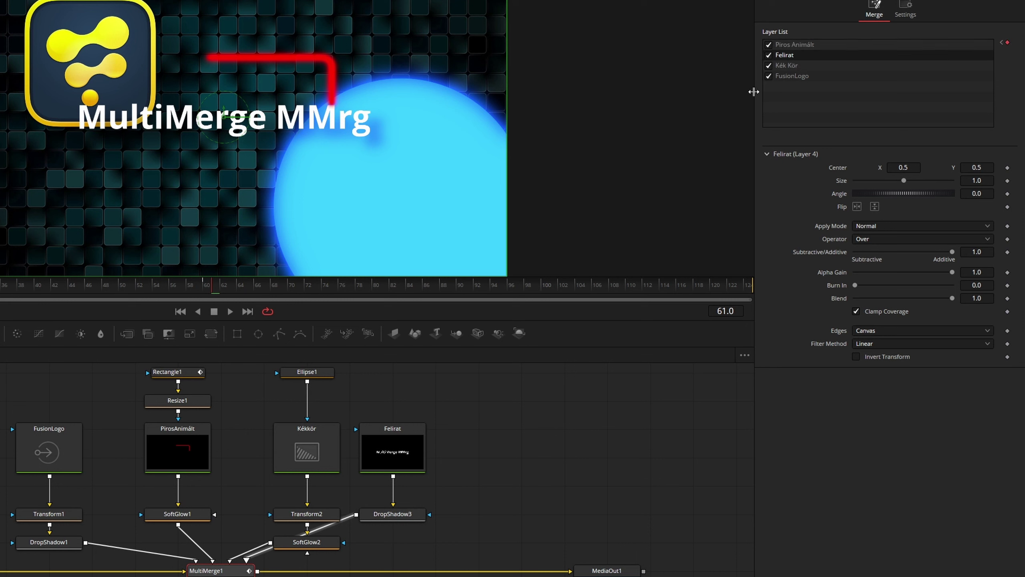
{"action": "key", "text": "space"}
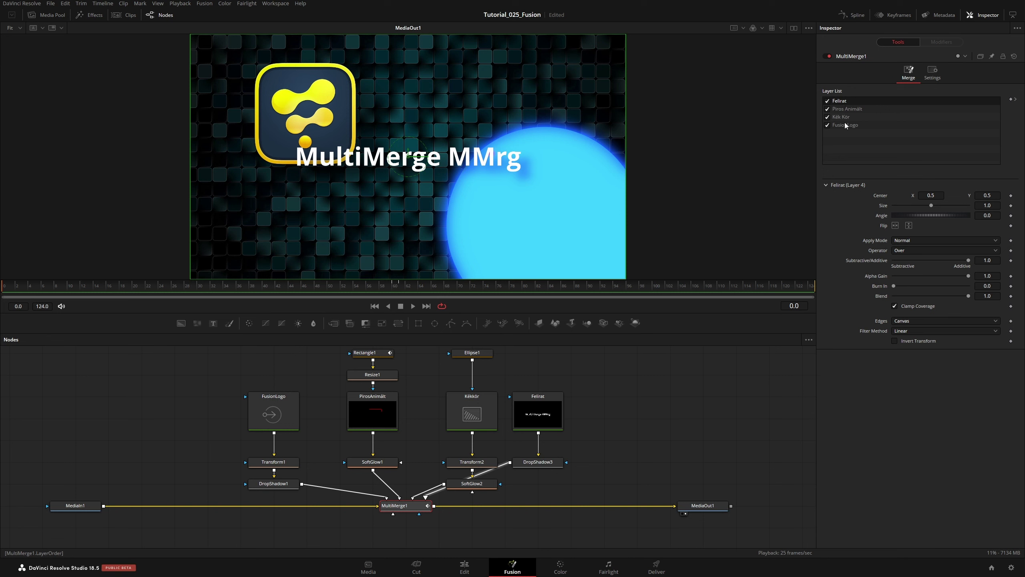
{"action": "left_click", "coordinate": [846, 125]}
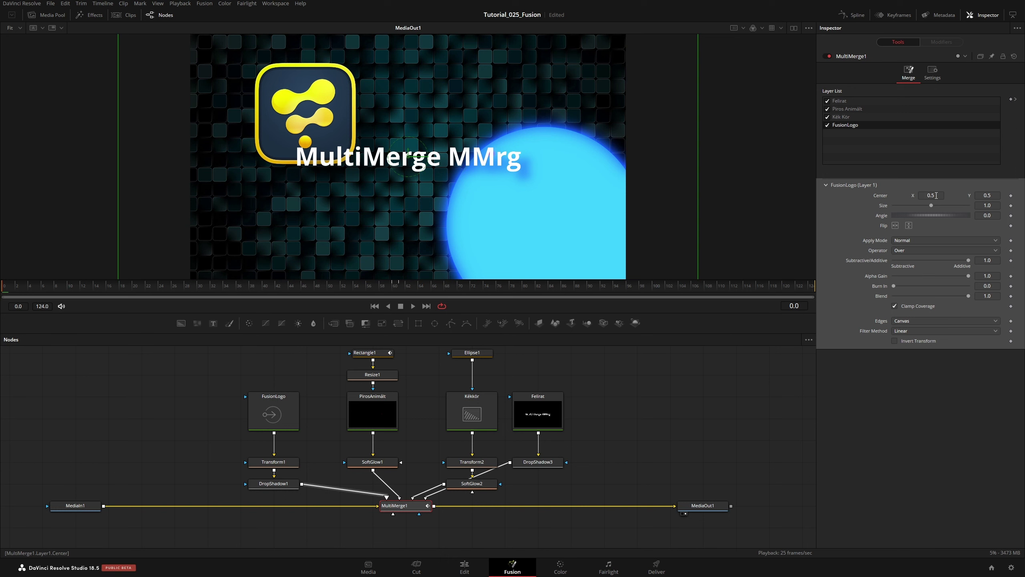
{"action": "left_click", "coordinate": [933, 195]}
{"action": "type", "text": "0.476"}
{"action": "left_click_drag", "start_coordinate": [938, 196], "coordinate": [945, 195]}
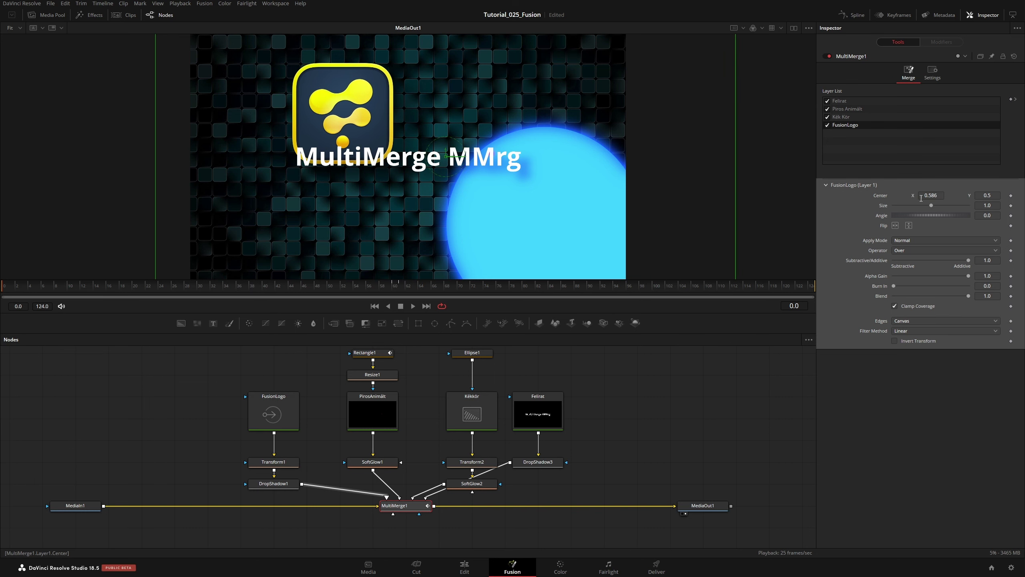
{"action": "key", "text": "ctrl+z"}
{"action": "left_click_drag", "start_coordinate": [935, 205], "coordinate": [915, 214]}
{"action": "key", "text": "ctrl+z"}
{"action": "key", "text": "ctrl+z"}
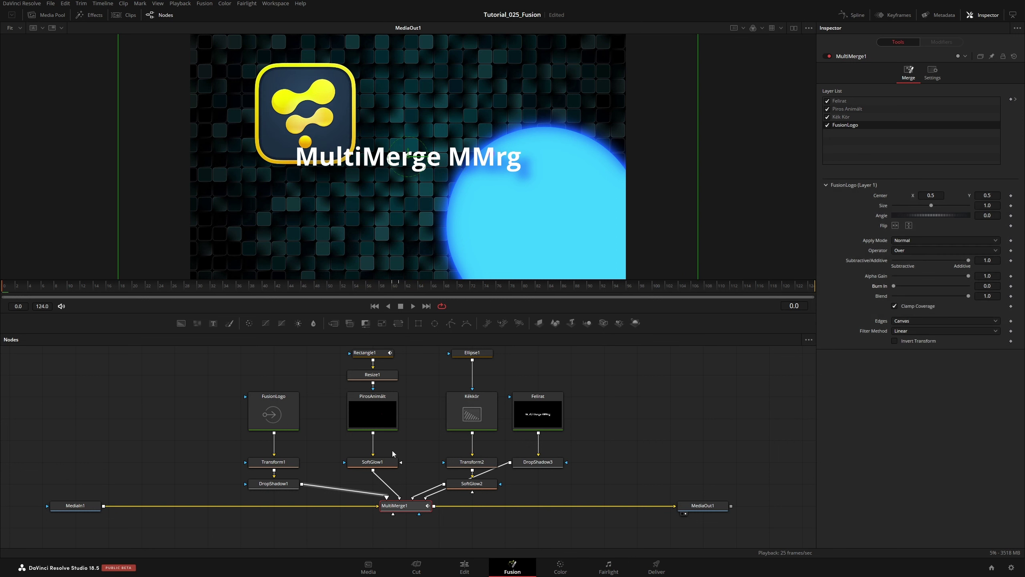
{"action": "left_click", "coordinate": [845, 118]}
{"action": "left_click", "coordinate": [851, 110]}
{"action": "left_click", "coordinate": [848, 102]}
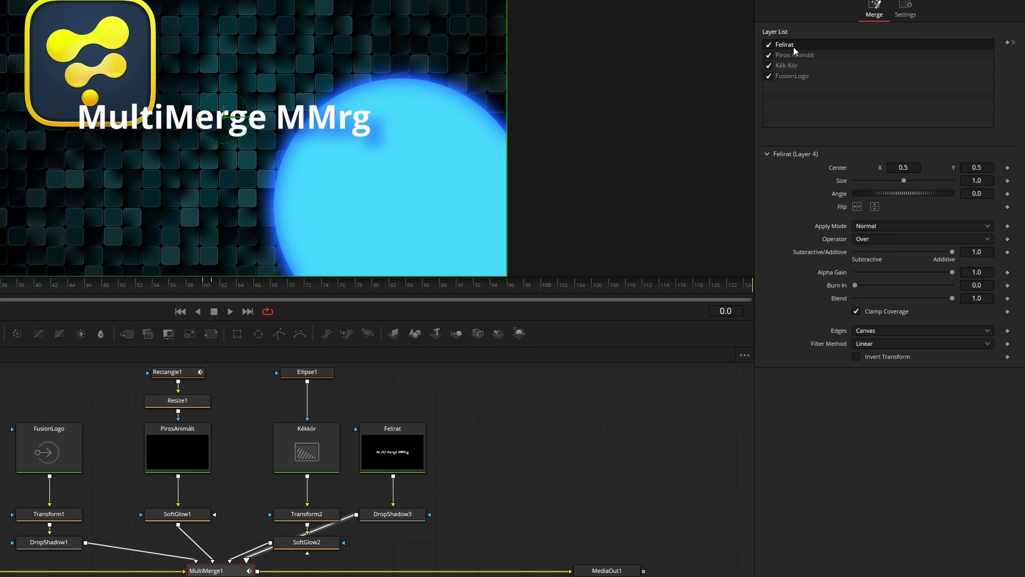
{"action": "right_click", "coordinate": [790, 47]}
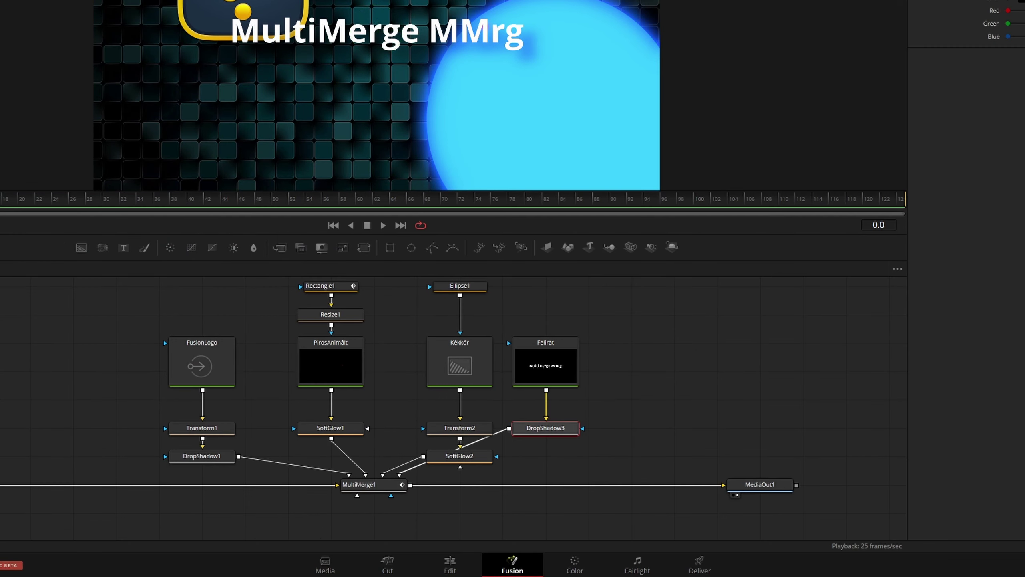
{"action": "left_click", "coordinate": [549, 430]}
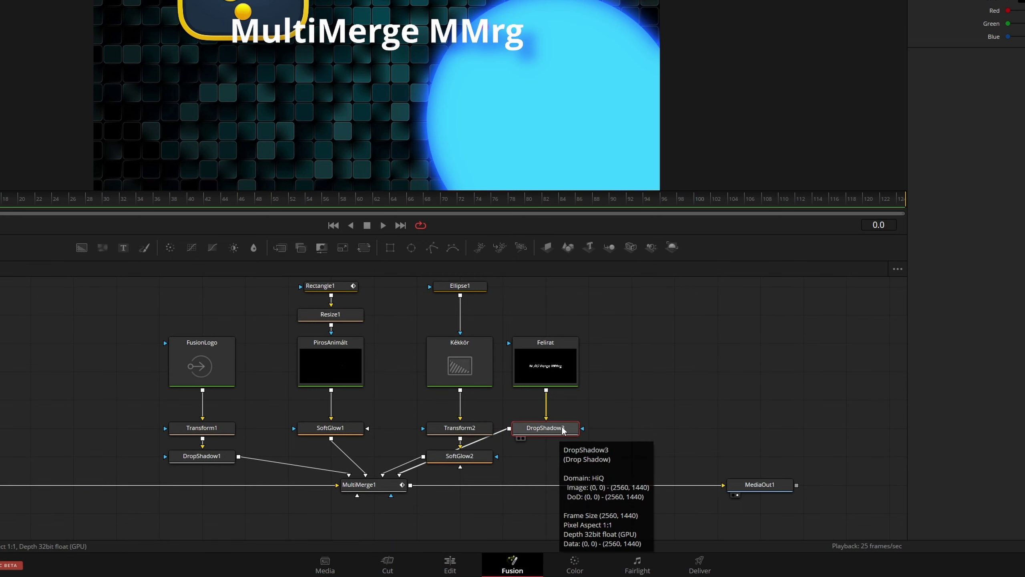
- Shrink the Kék Kör layer to size 0.64, then reset it to defaults (Center X 0.5, Size 1.0)
{"action": "left_click", "coordinate": [359, 484]}
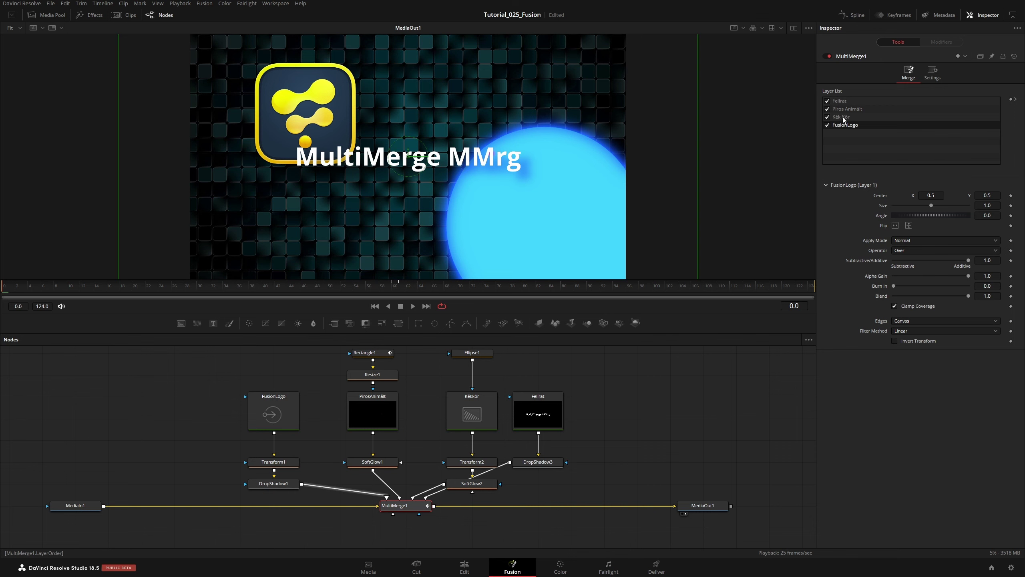
{"action": "right_click", "coordinate": [842, 117]}
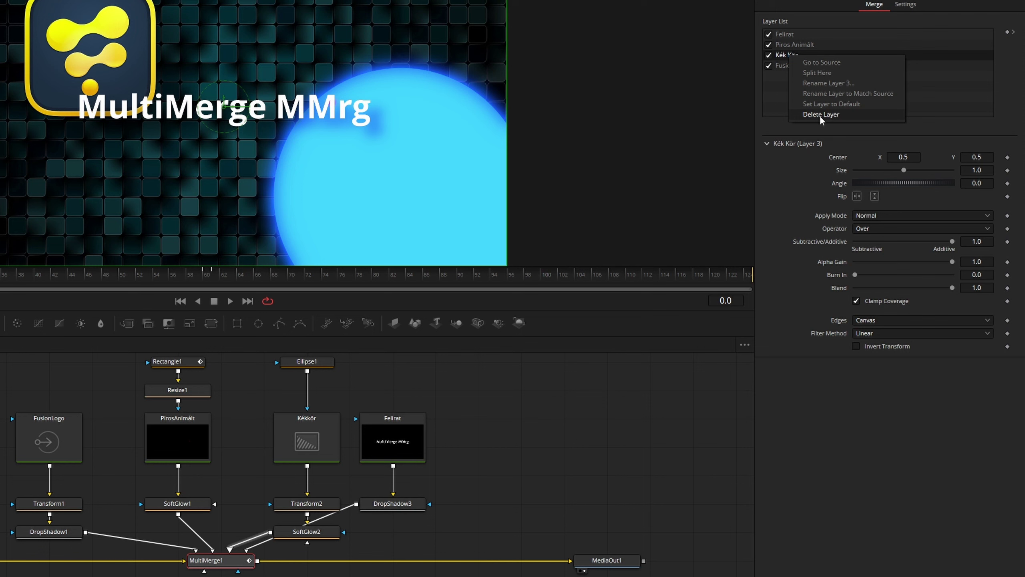
{"action": "left_click", "coordinate": [779, 52]}
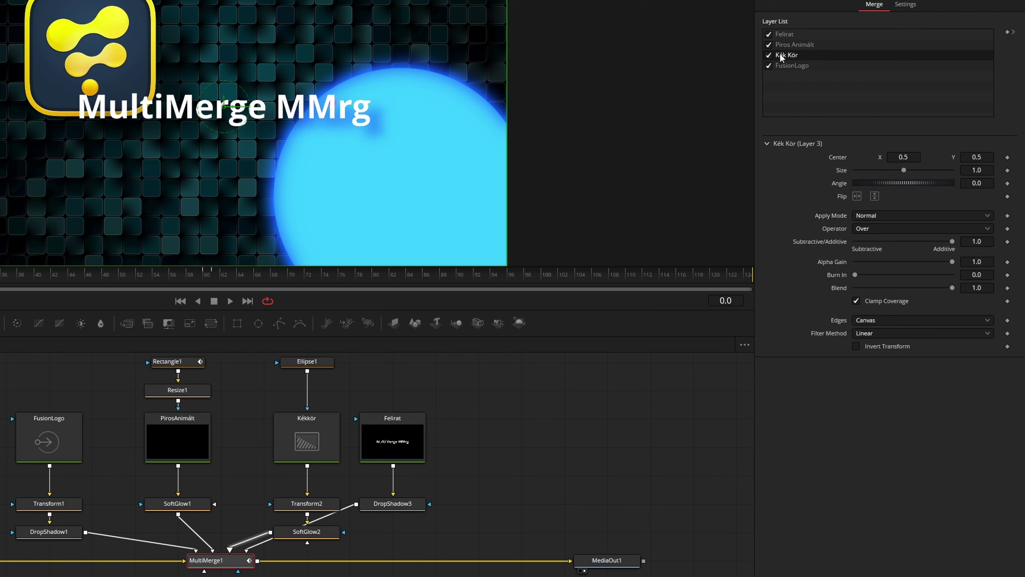
{"action": "mouse_move", "coordinate": [903, 170]}
{"action": "left_mouse_down"}
{"action": "mouse_move", "coordinate": [885, 170]}
{"action": "mouse_move", "coordinate": [914, 157]}
{"action": "left_mouse_up"}
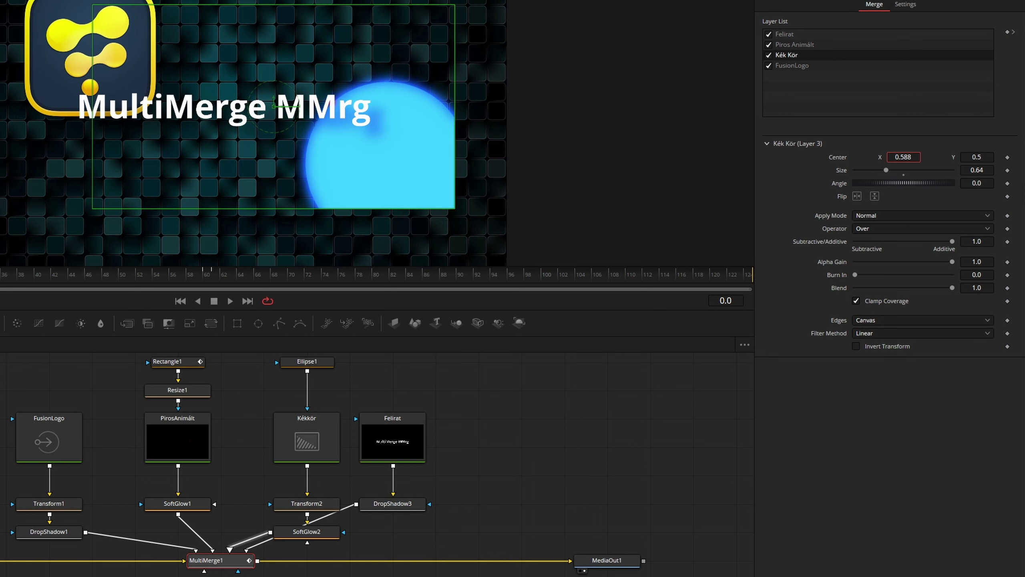
{"action": "right_click", "coordinate": [784, 56]}
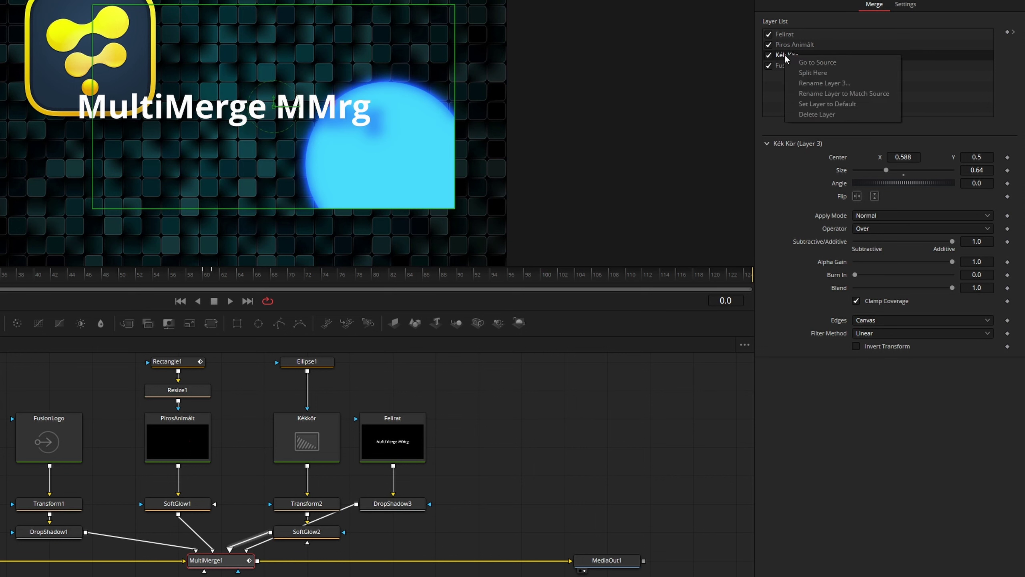
{"action": "left_click", "coordinate": [808, 106]}
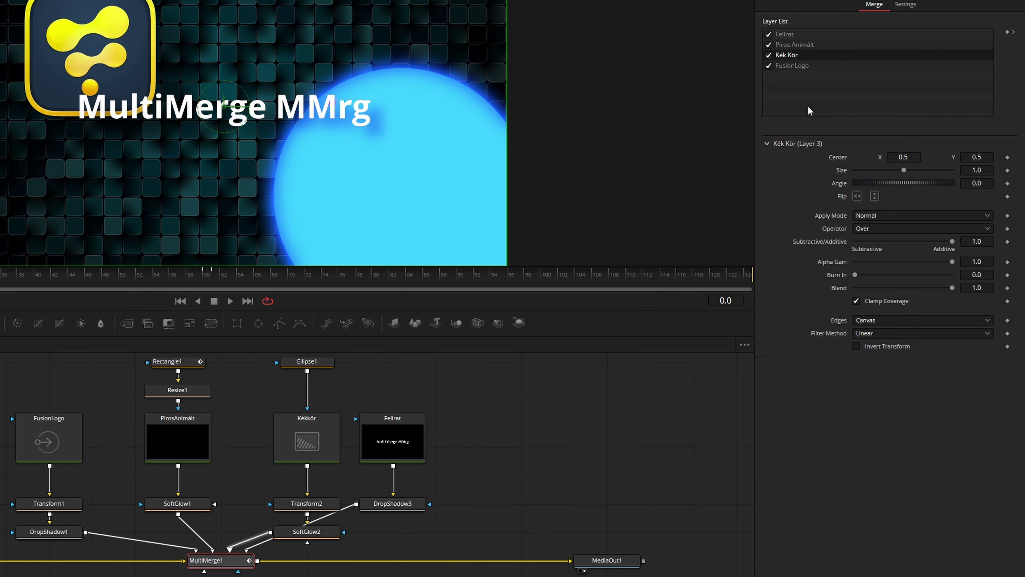
- Rename the third layer to match its source, 'SoftGlow2 Layer', then rename it back to 'Kék Kör'
{"action": "right_click", "coordinate": [789, 56]}
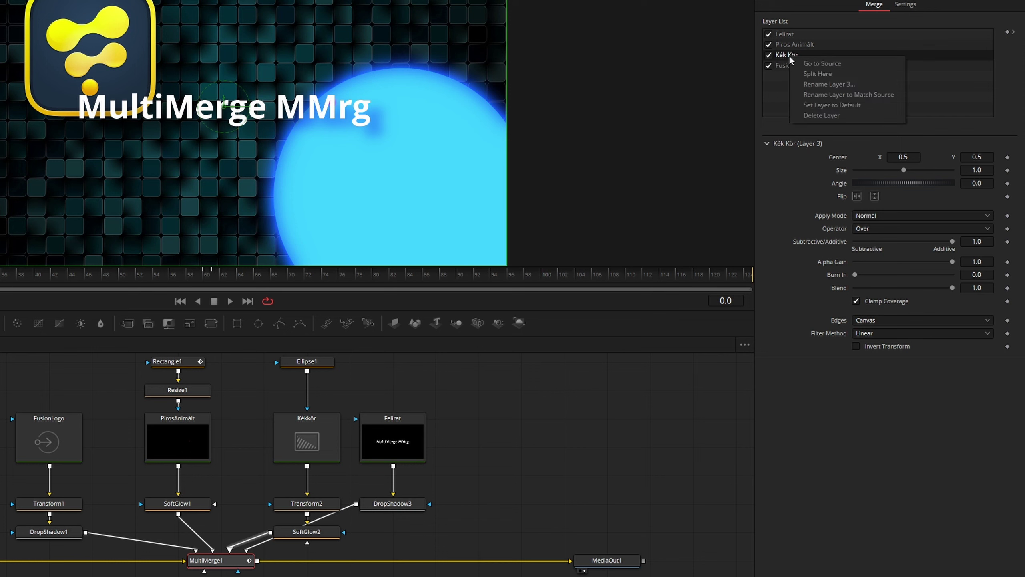
{"action": "left_click", "coordinate": [815, 94]}
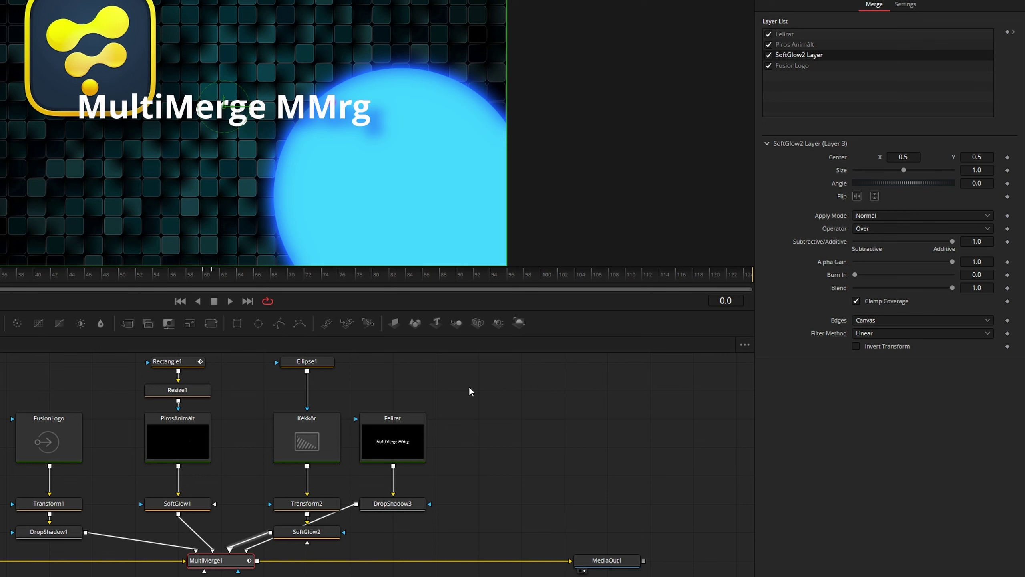
{"action": "mouse_move", "coordinate": [305, 534]}
{"action": "right_click", "coordinate": [817, 57]}
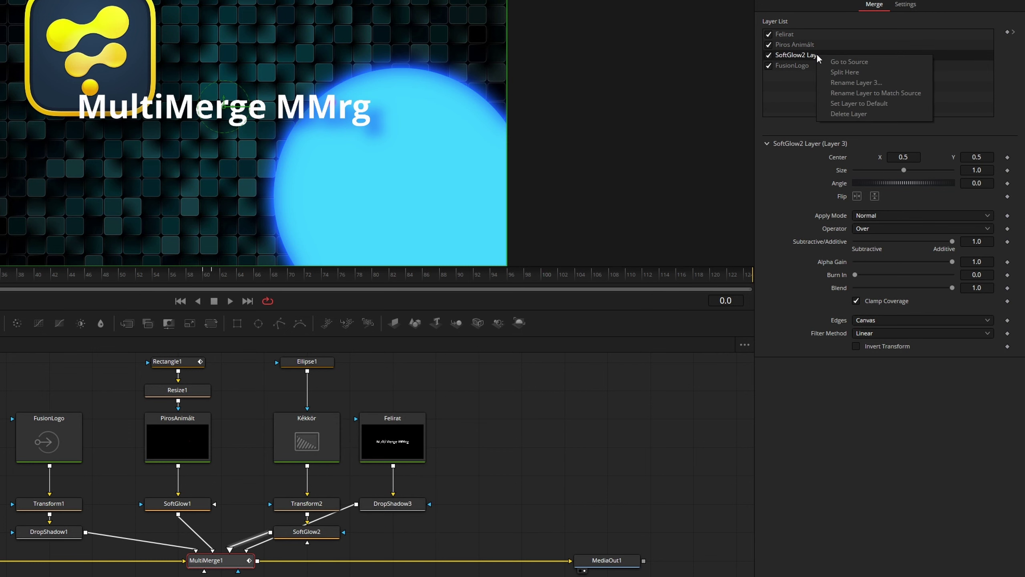
{"action": "left_click", "coordinate": [852, 82]}
{"action": "type", "text": "Kék Kör"}
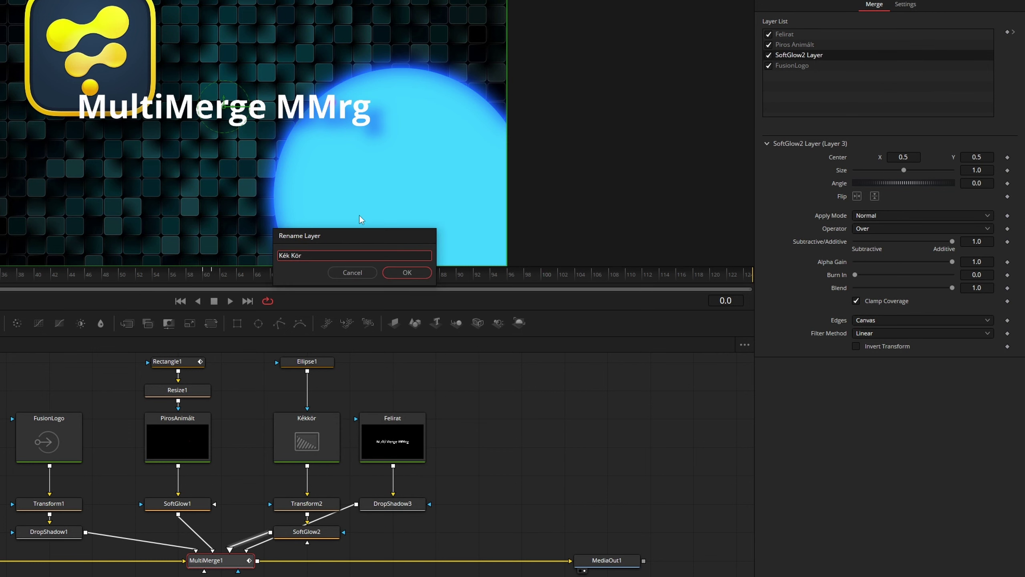
{"action": "left_click", "coordinate": [549, 284]}
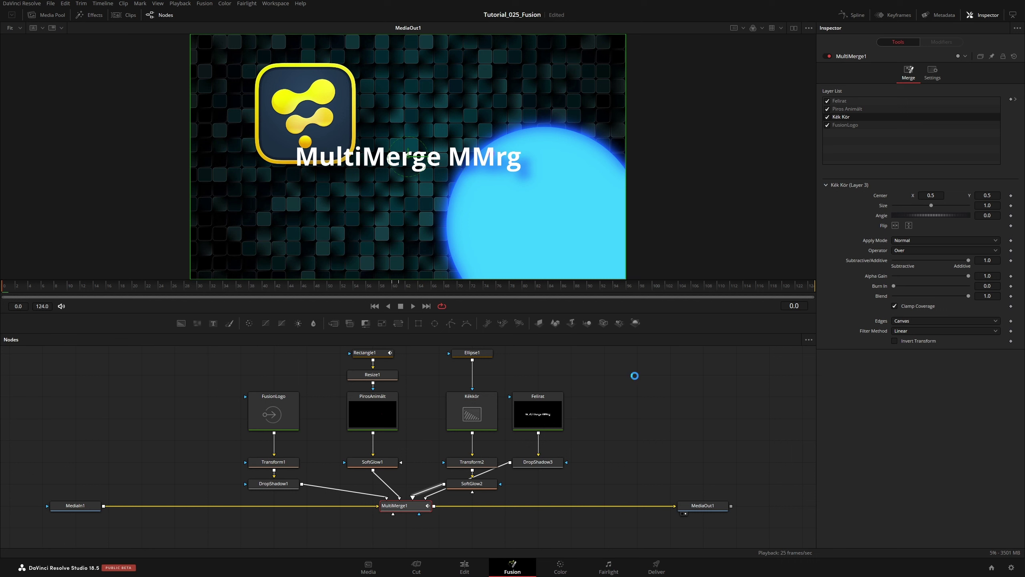
- Split MultiMerge1 at the Kék Kör layer, then move and inspect the new MultiMerge1_1 node
{"action": "right_click", "coordinate": [847, 117]}
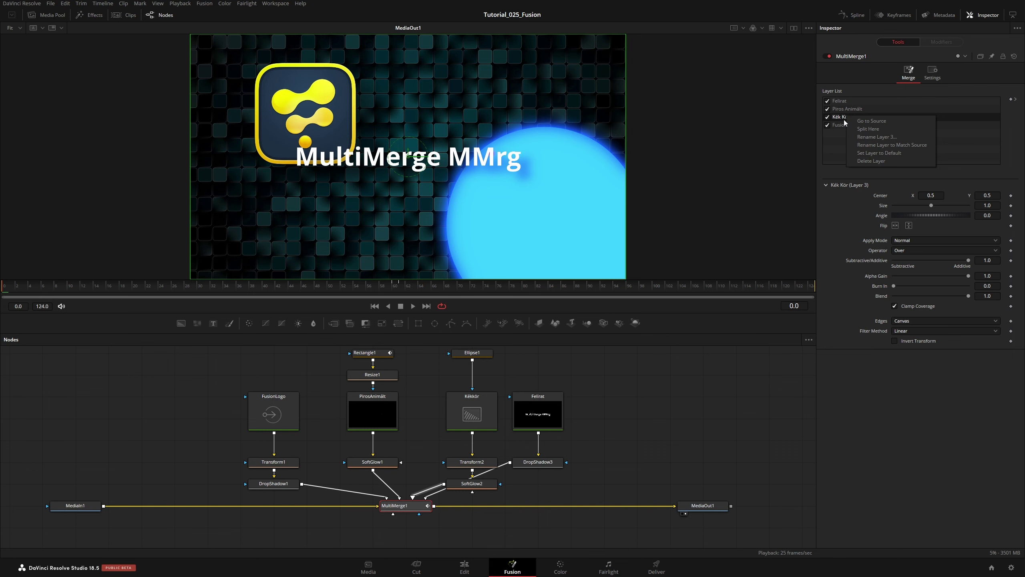
{"action": "left_click", "coordinate": [864, 130]}
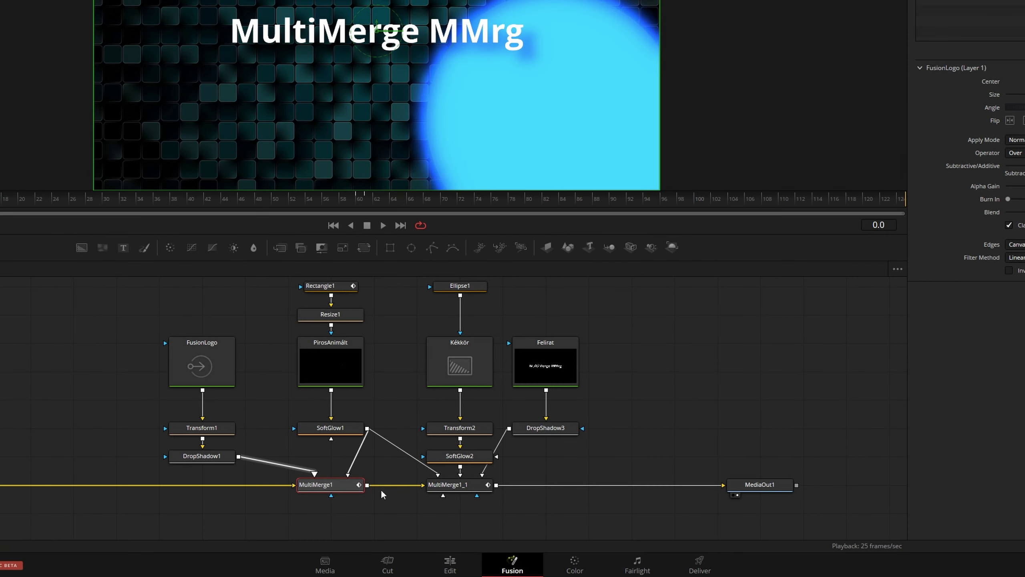
{"action": "mouse_move", "coordinate": [463, 491]}
{"action": "left_mouse_down"}
{"action": "mouse_move", "coordinate": [418, 492]}
{"action": "mouse_move", "coordinate": [497, 495]}
{"action": "left_mouse_up"}
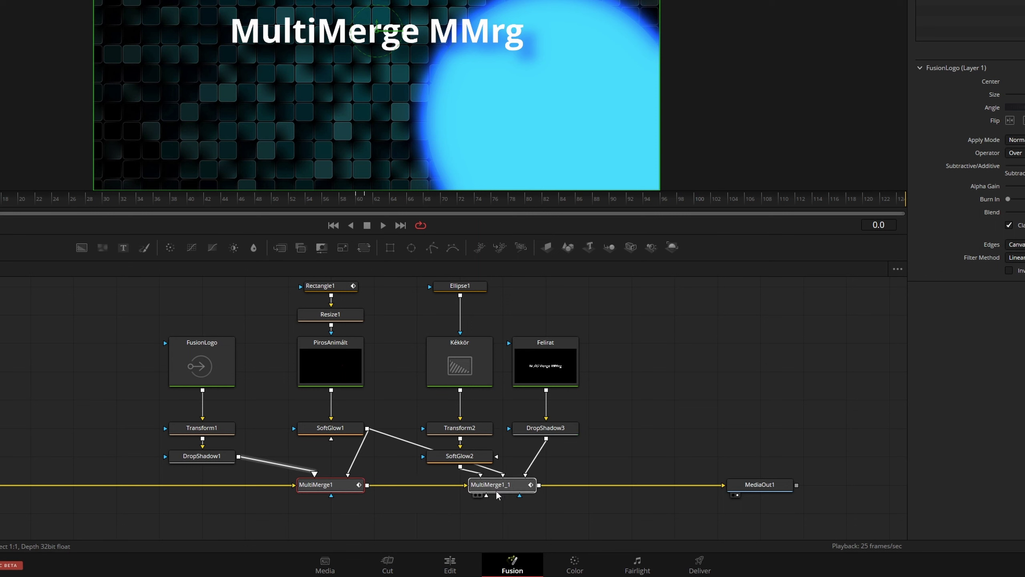
{"action": "left_click", "coordinate": [497, 491]}
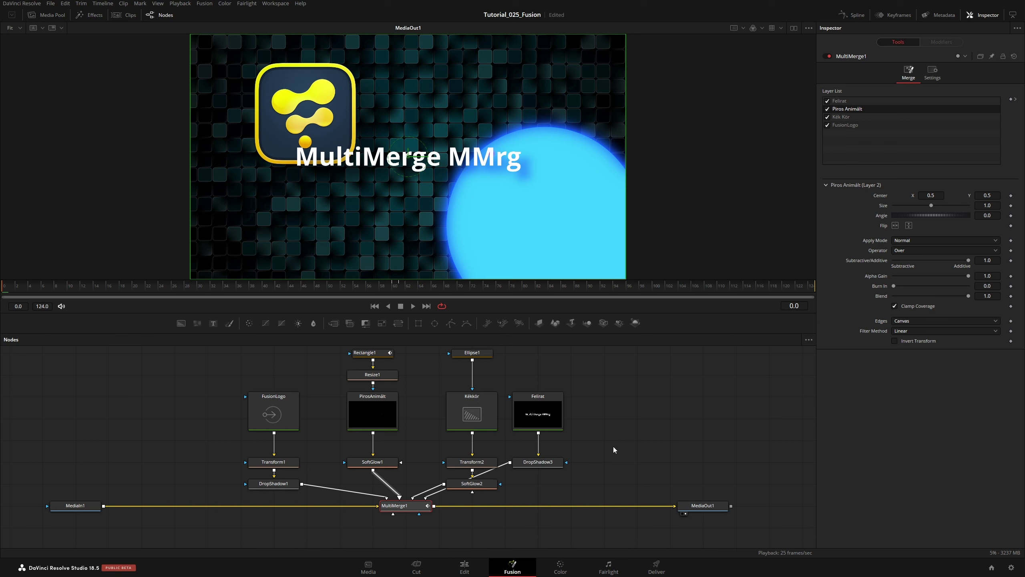
{"action": "scroll", "coordinate": [330, 471], "scroll_direction": "up", "scroll_amount": 2}
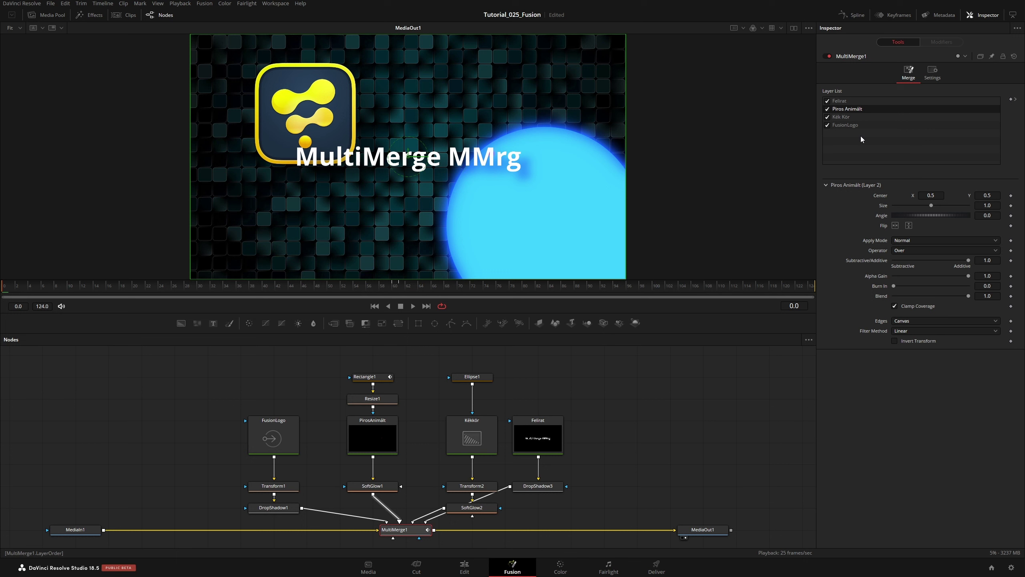
{"action": "right_click", "coordinate": [844, 126]}
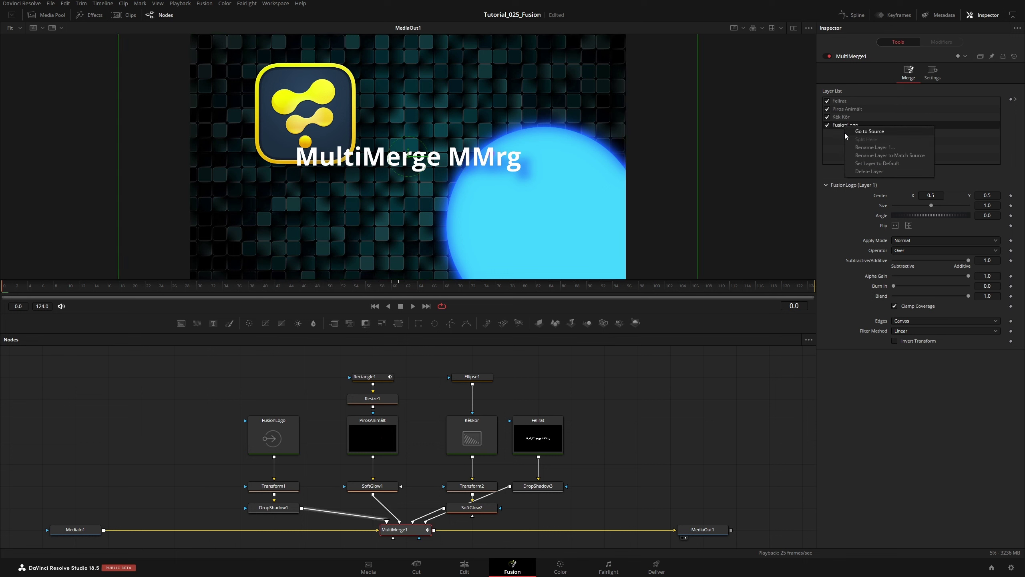
{"action": "left_click", "coordinate": [855, 131]}
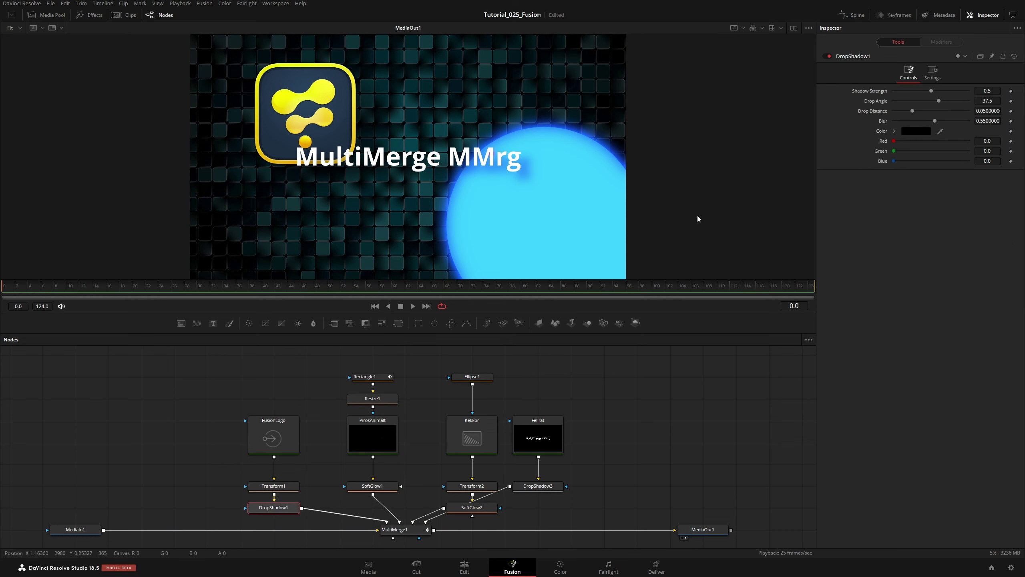
{"action": "left_click", "coordinate": [393, 529]}
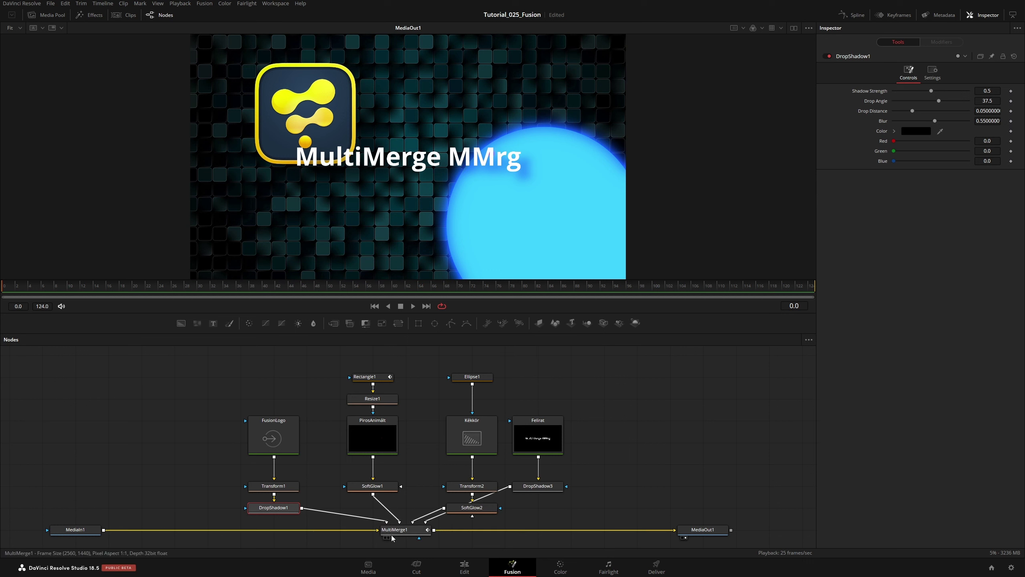
{"action": "left_click", "coordinate": [841, 101]}
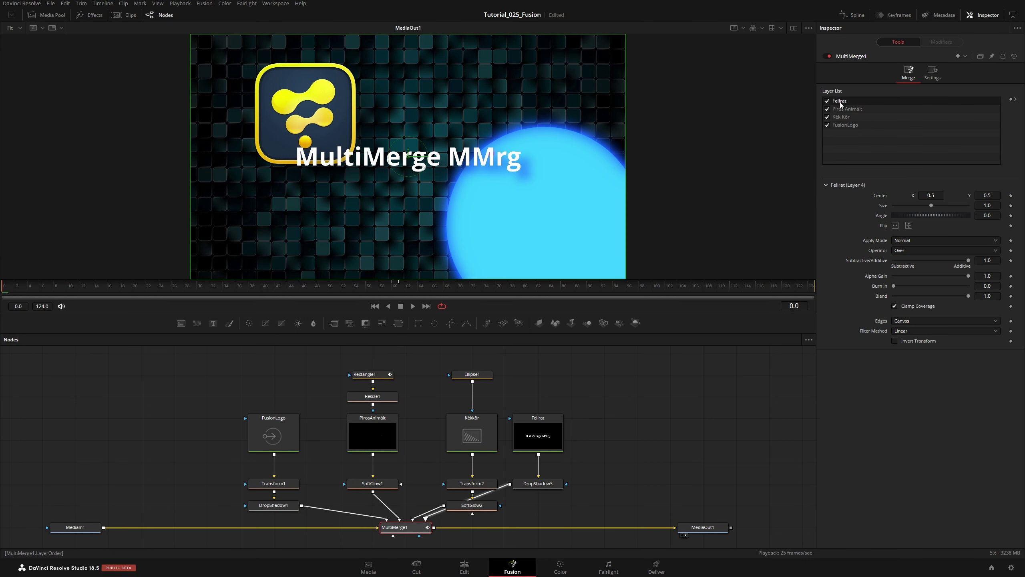
{"action": "left_click", "coordinate": [843, 110]}
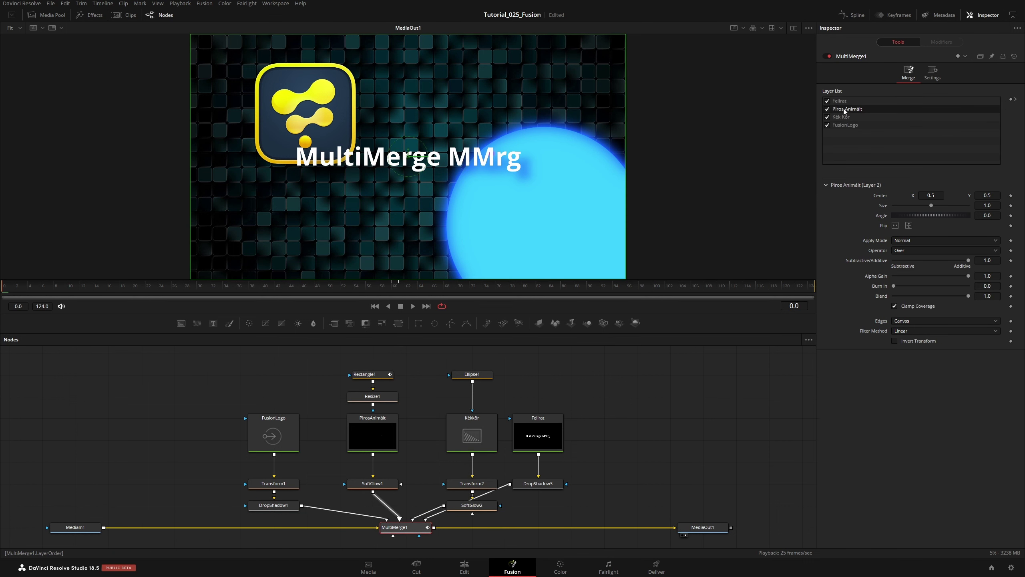
{"action": "left_click", "coordinate": [850, 118]}
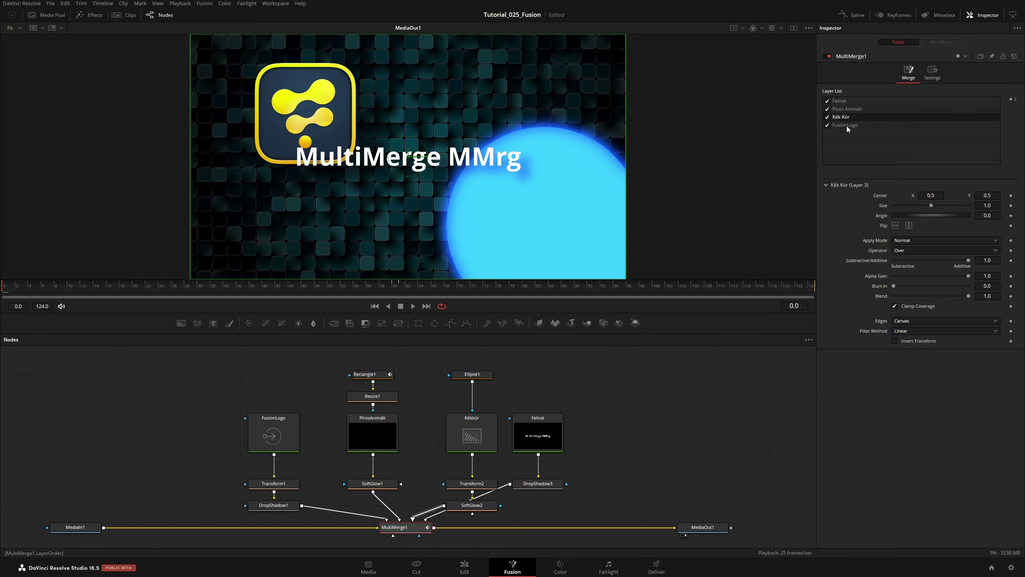
{"action": "left_click", "coordinate": [846, 126]}
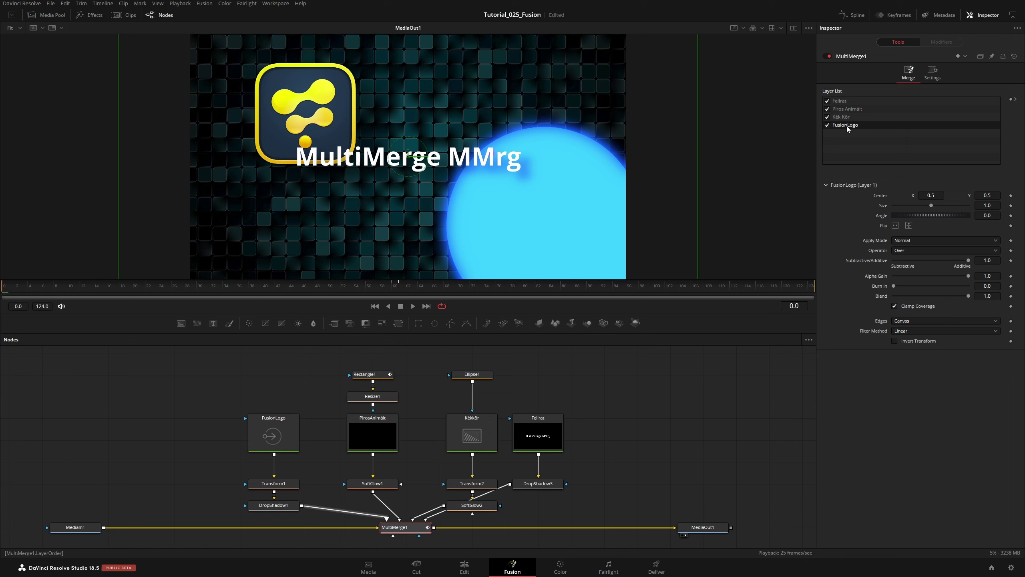